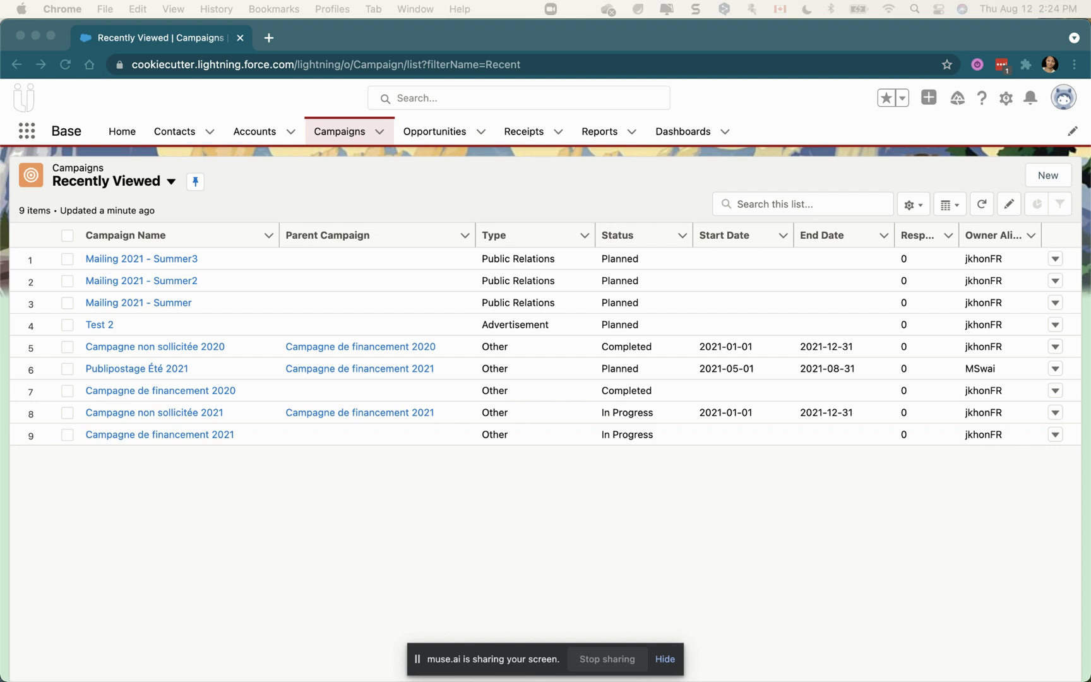
Open the Mailing 2021 - Summer3 campaign, review its 5 accounts and 3 member statuses, and expand its actions menu
click(182, 257)
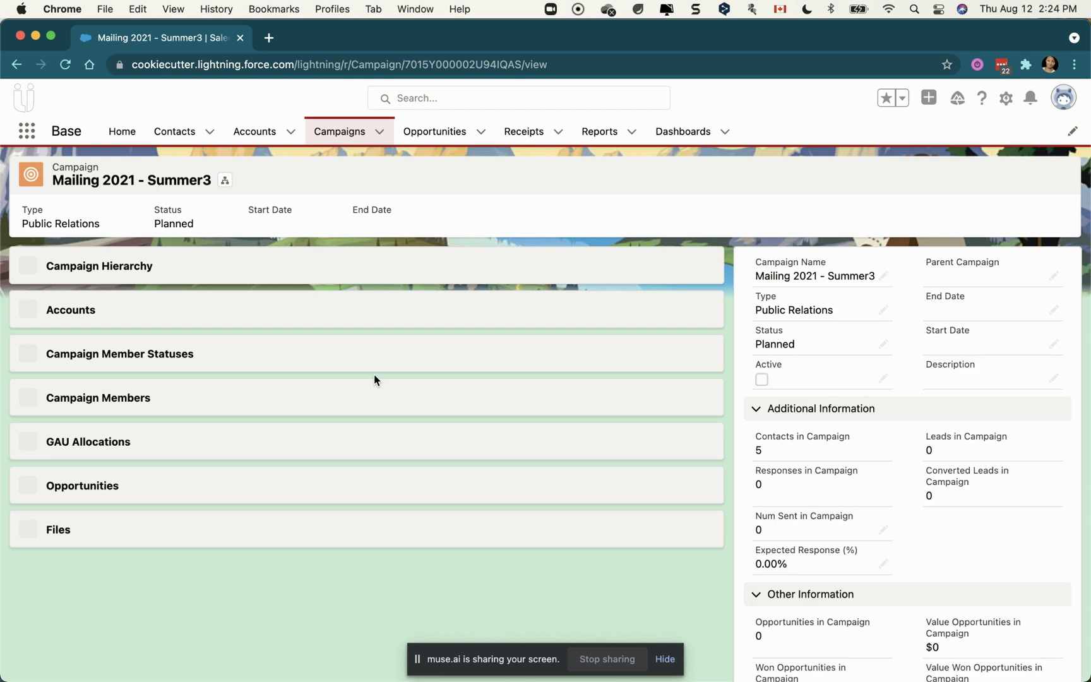
scroll(194, 493, down, 5)
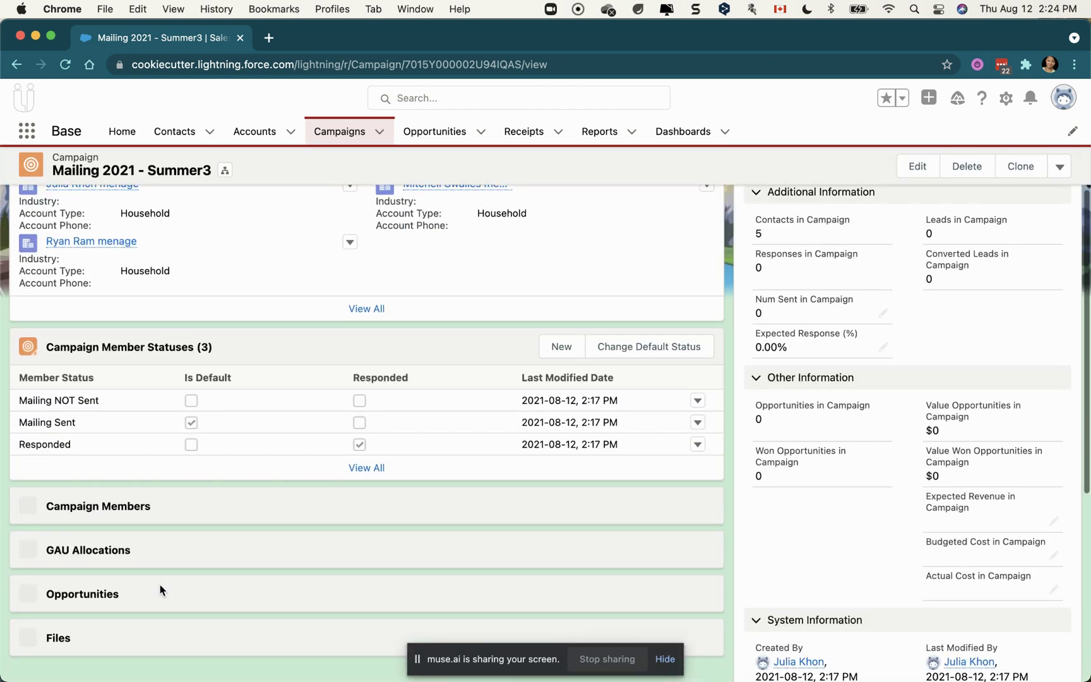
scroll(225, 370, up, 3)
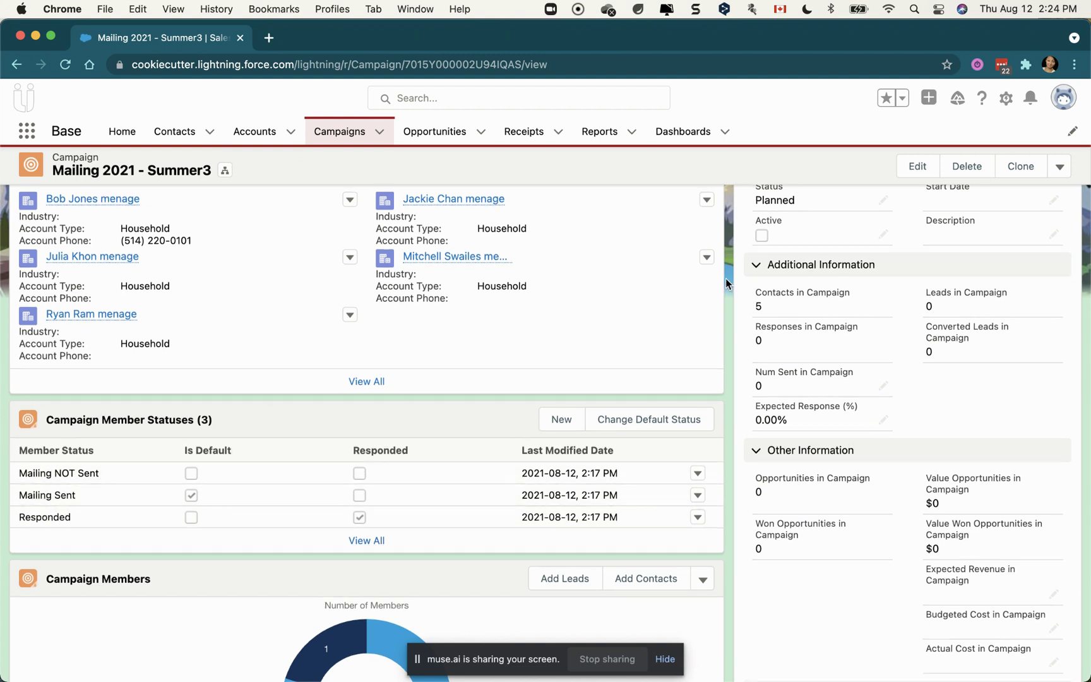
scroll(725, 278, up, 3)
click(1060, 178)
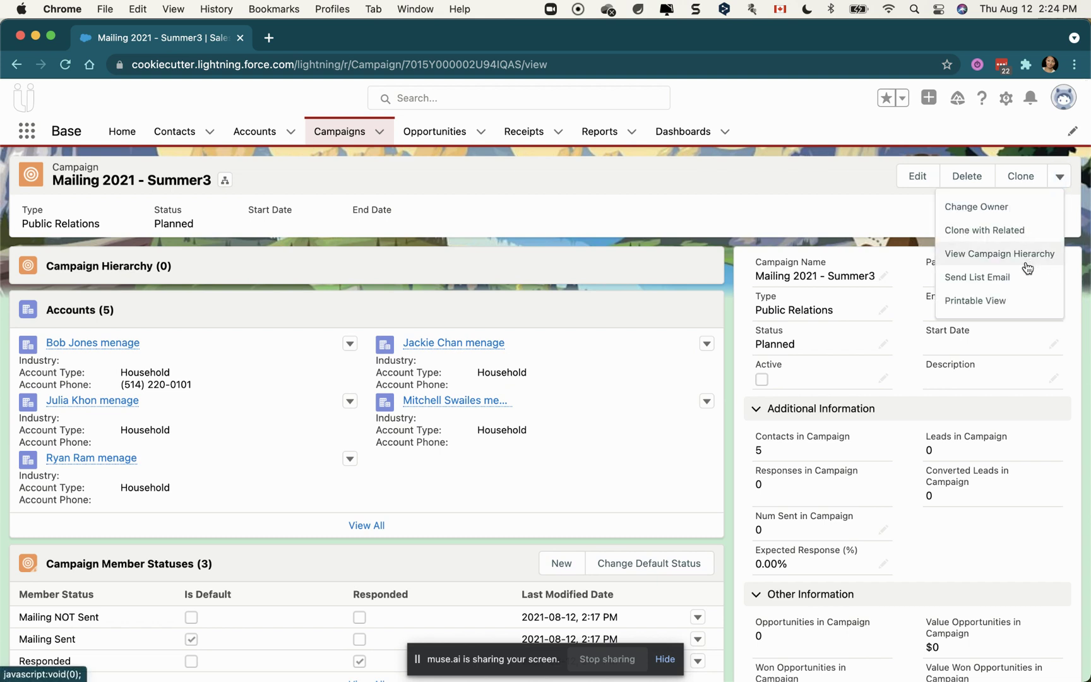
Clone Mailing 2021 - Summer3 with its Campaign Member Statuses and save the copy as Mailing 2021 - Summer4
click(1011, 230)
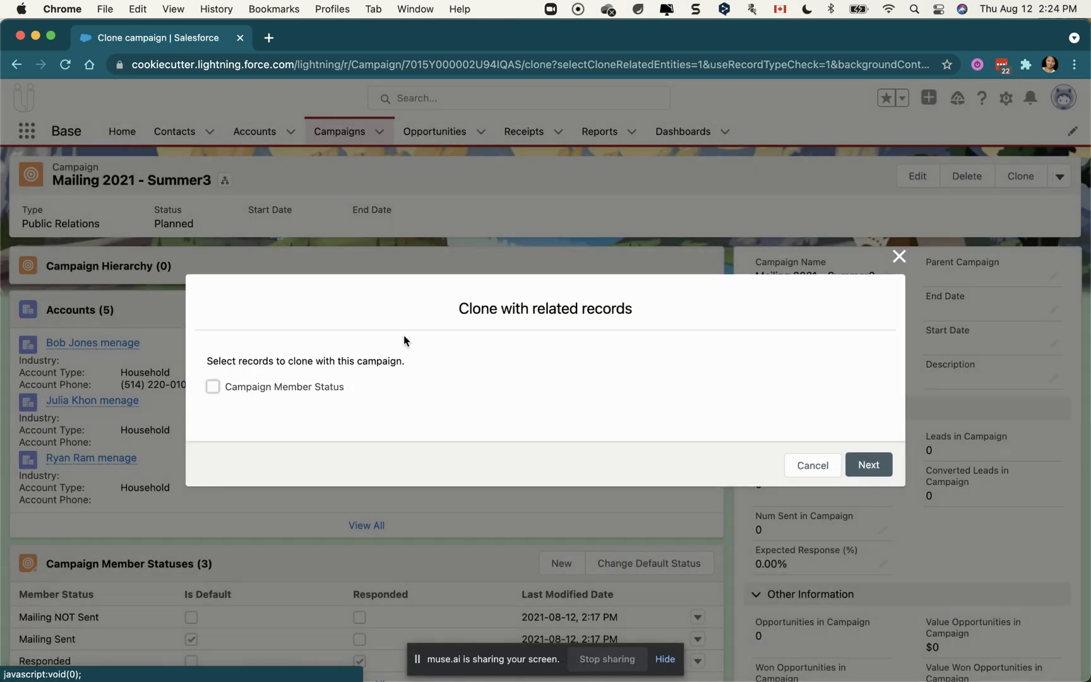
drag(319, 394, 157, 401)
click(214, 386)
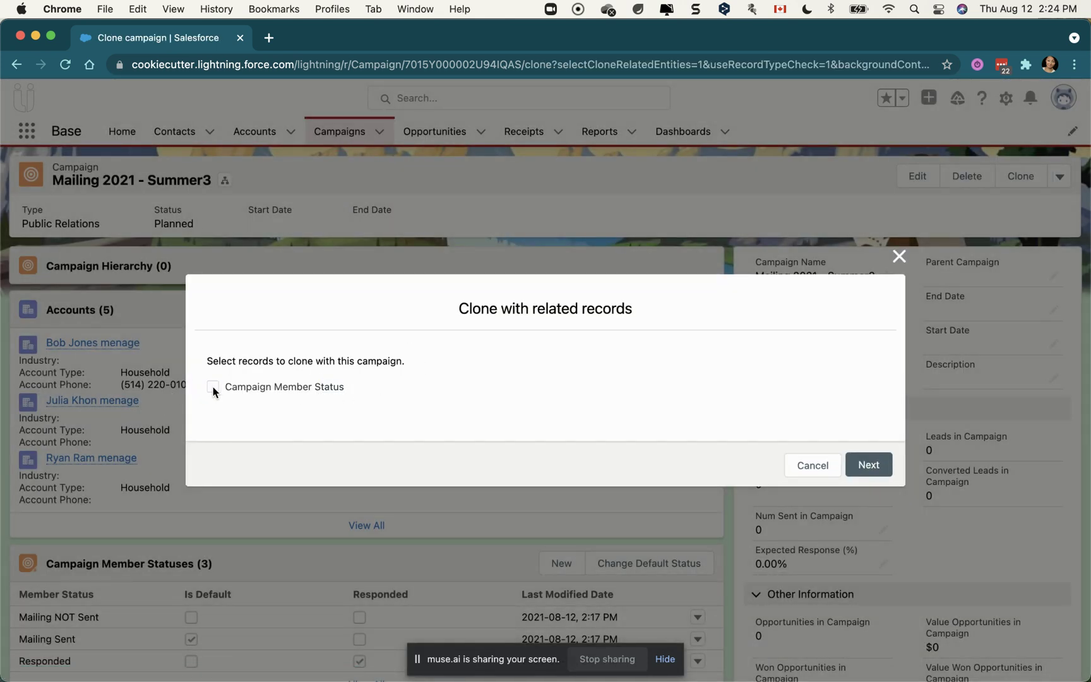
click(869, 465)
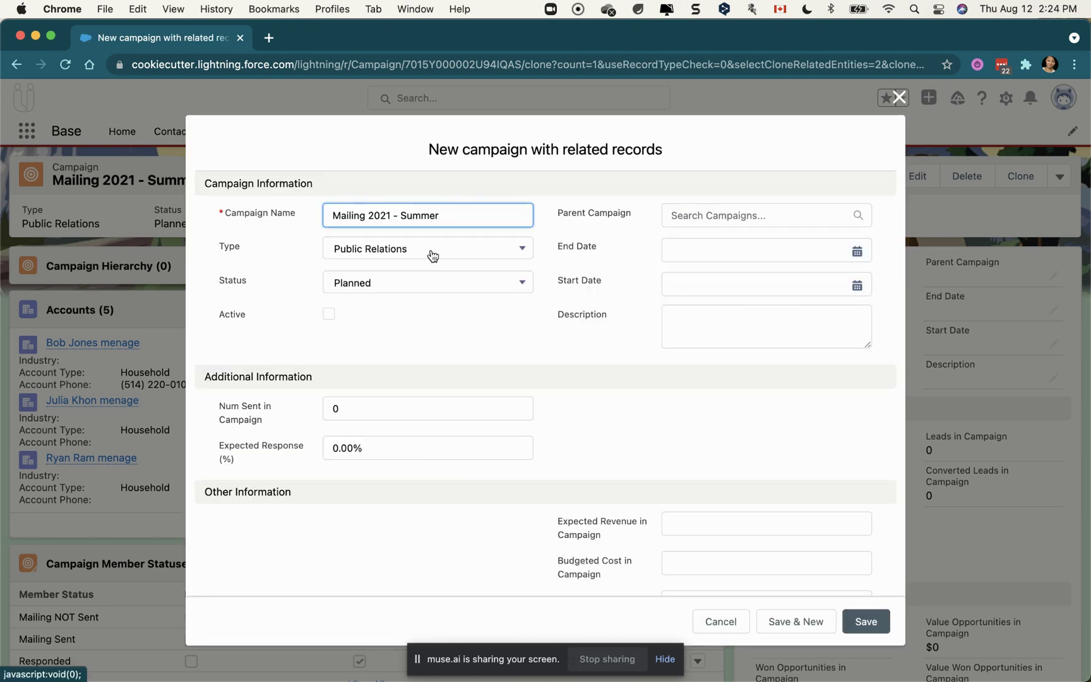
click(866, 621)
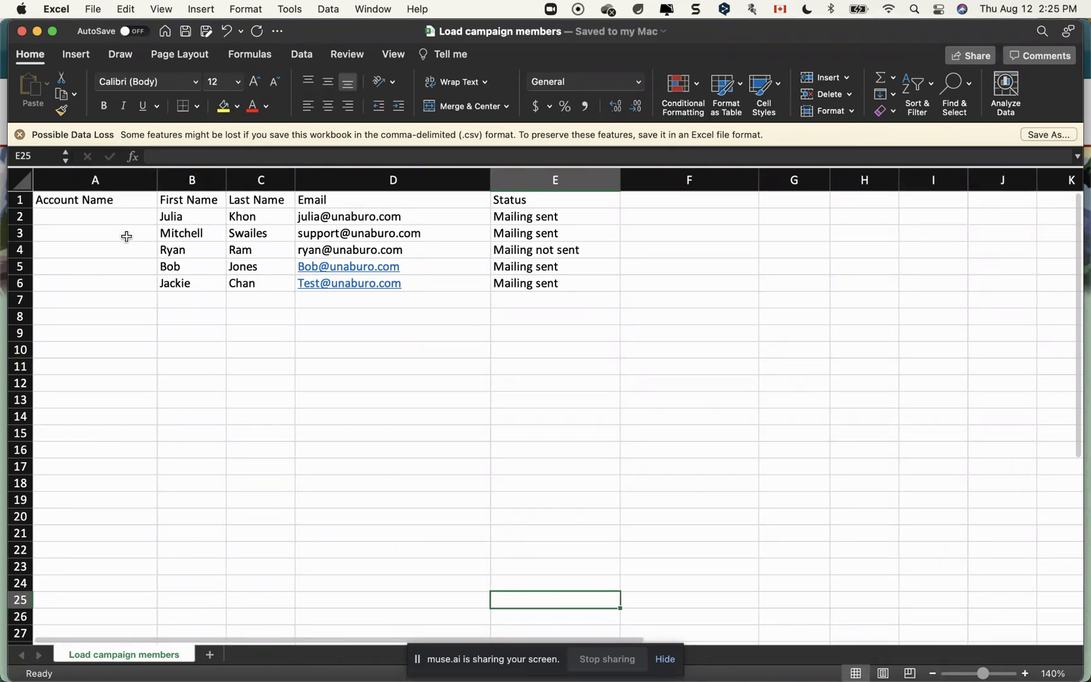
click(131, 207)
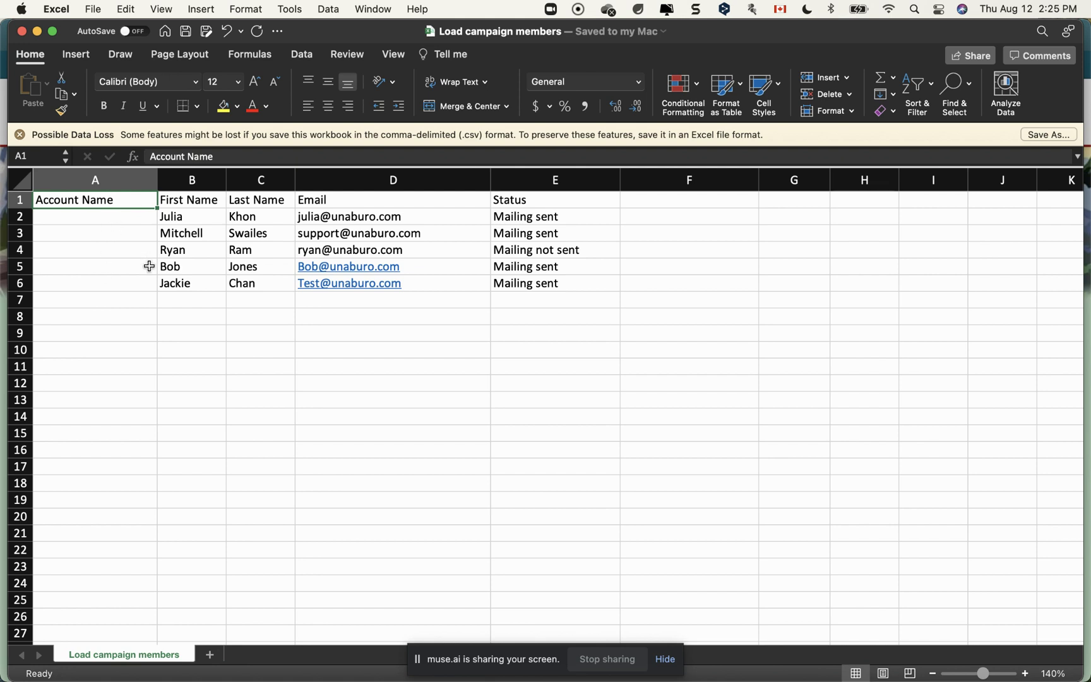
scroll(149, 266, down, 1)
scroll(155, 270, up, 1)
click(214, 304)
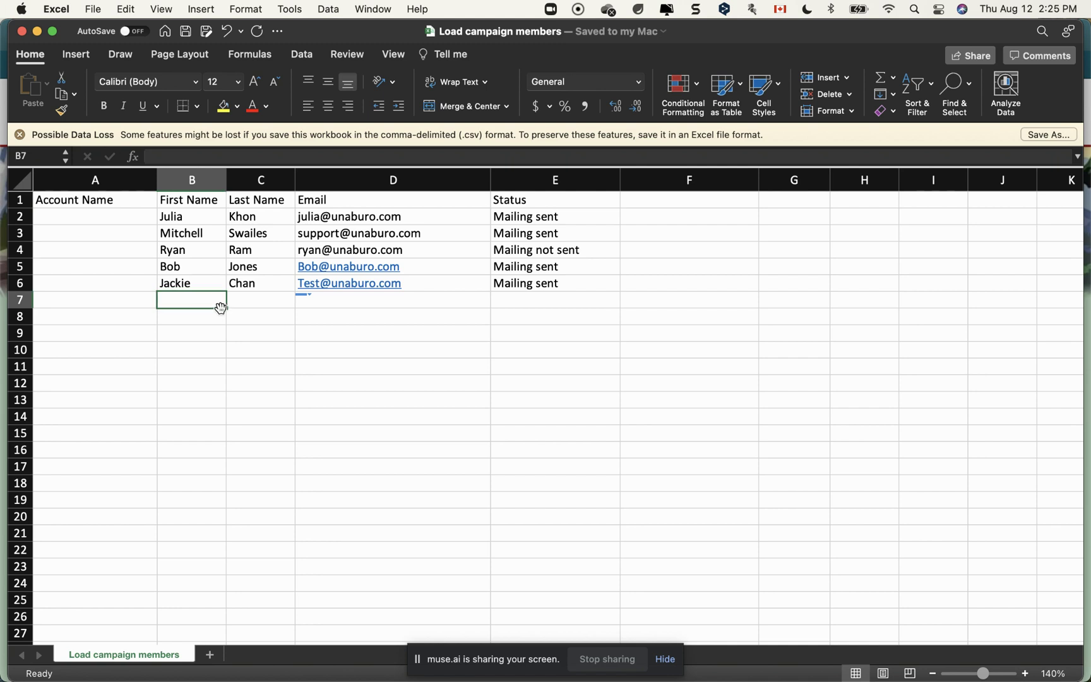
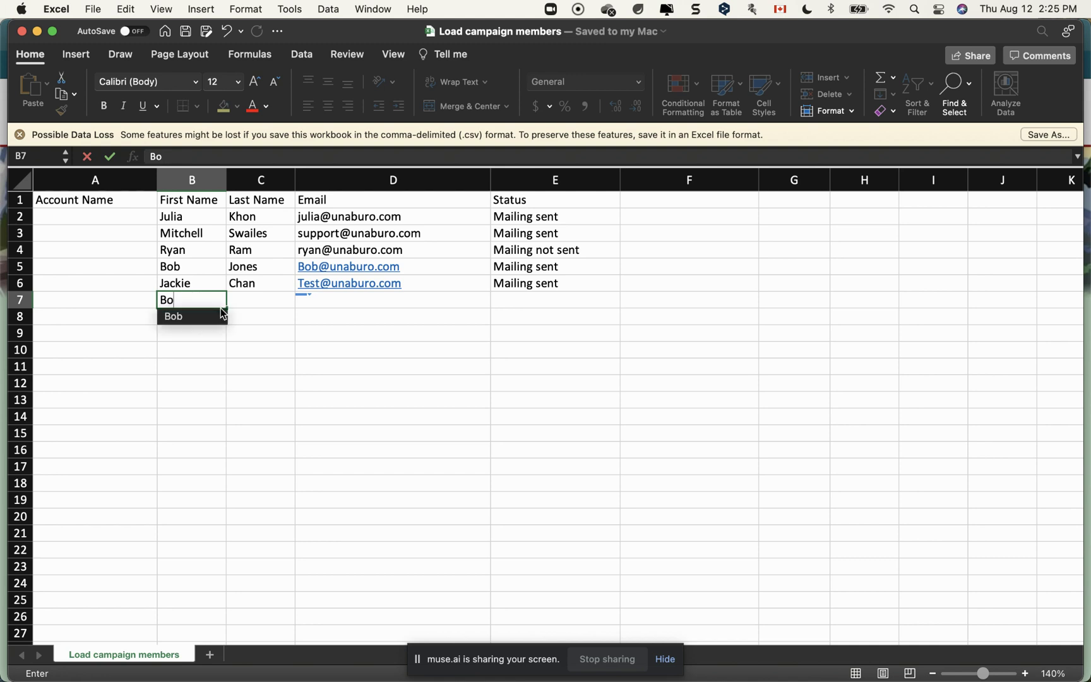
Enter the new member's first name, last name and e-mail address in row 7
key(Tab)
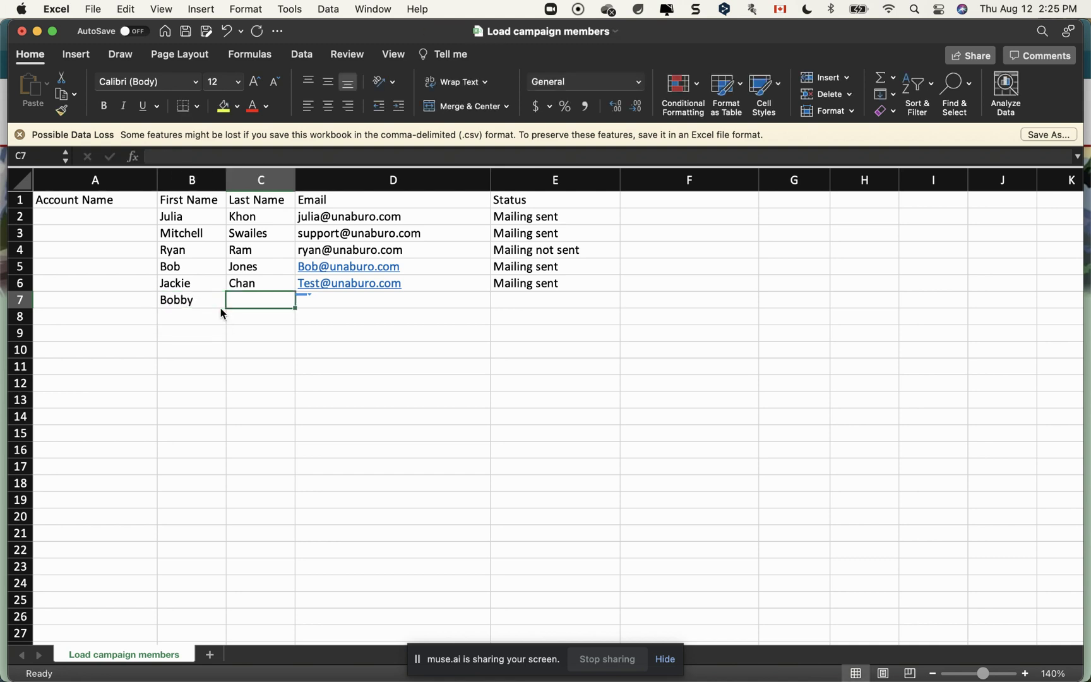
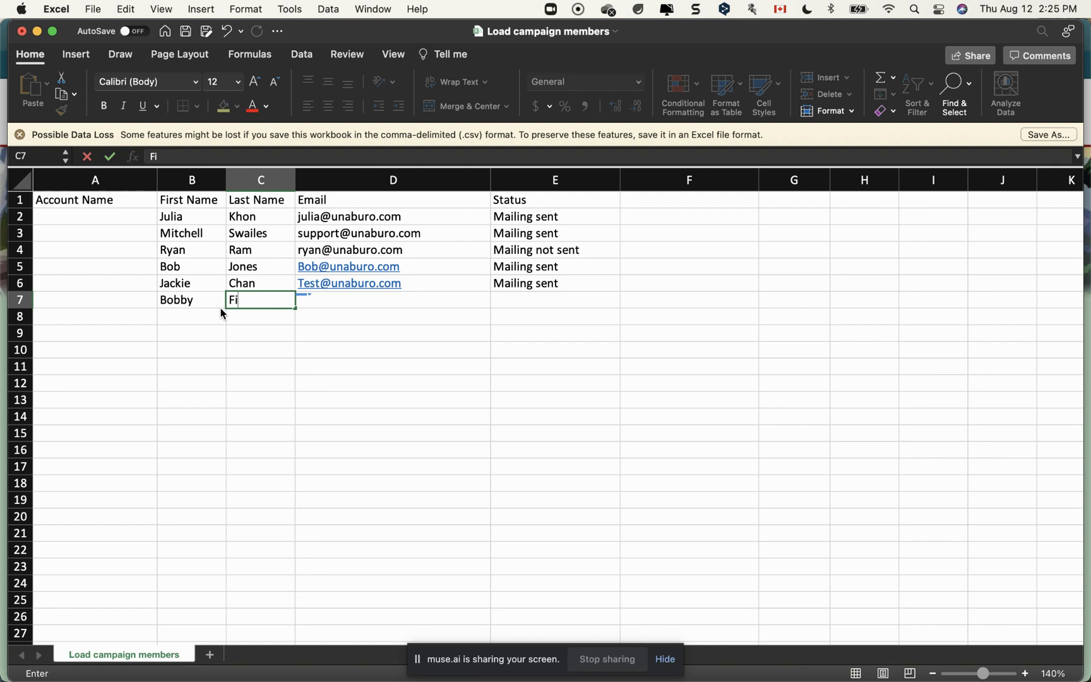
key(Tab)
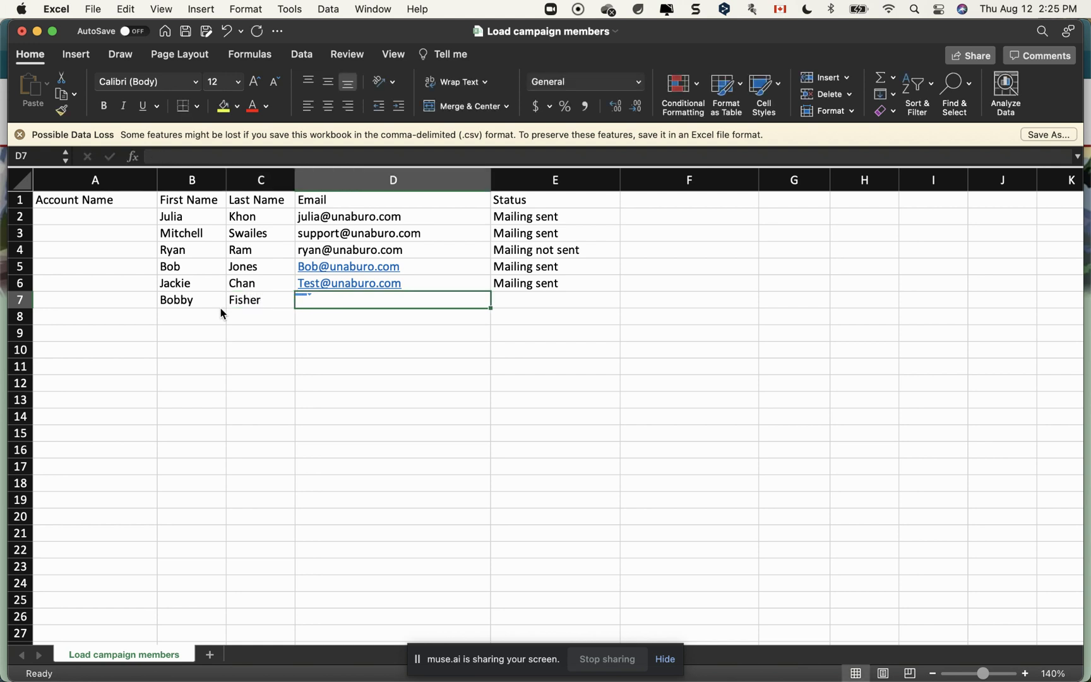
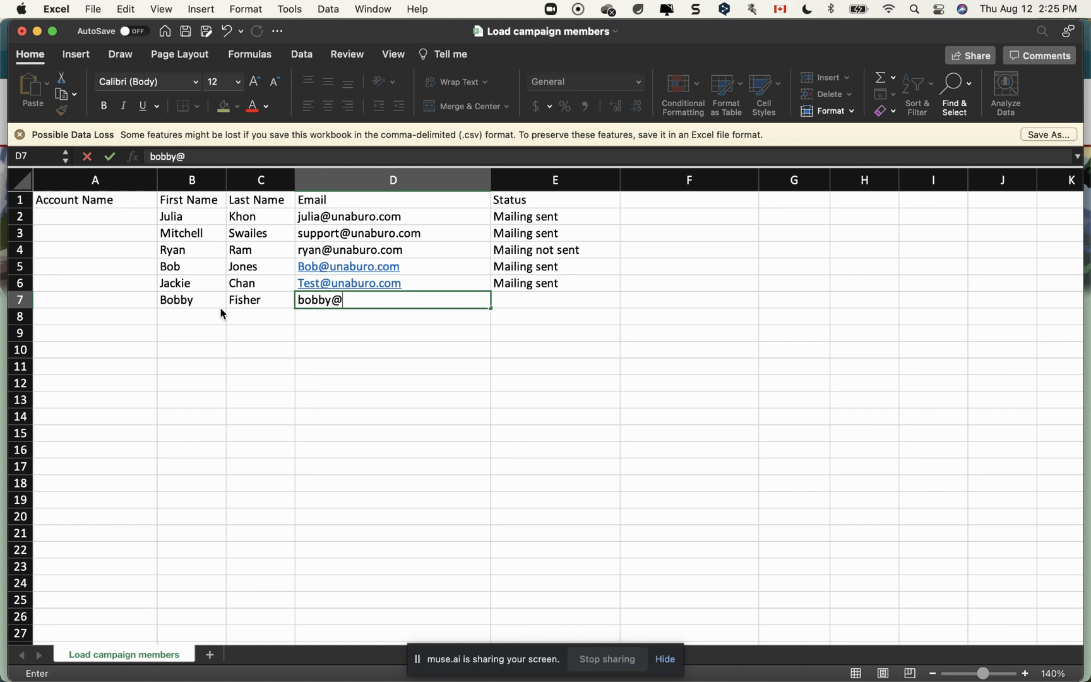
key(Tab)
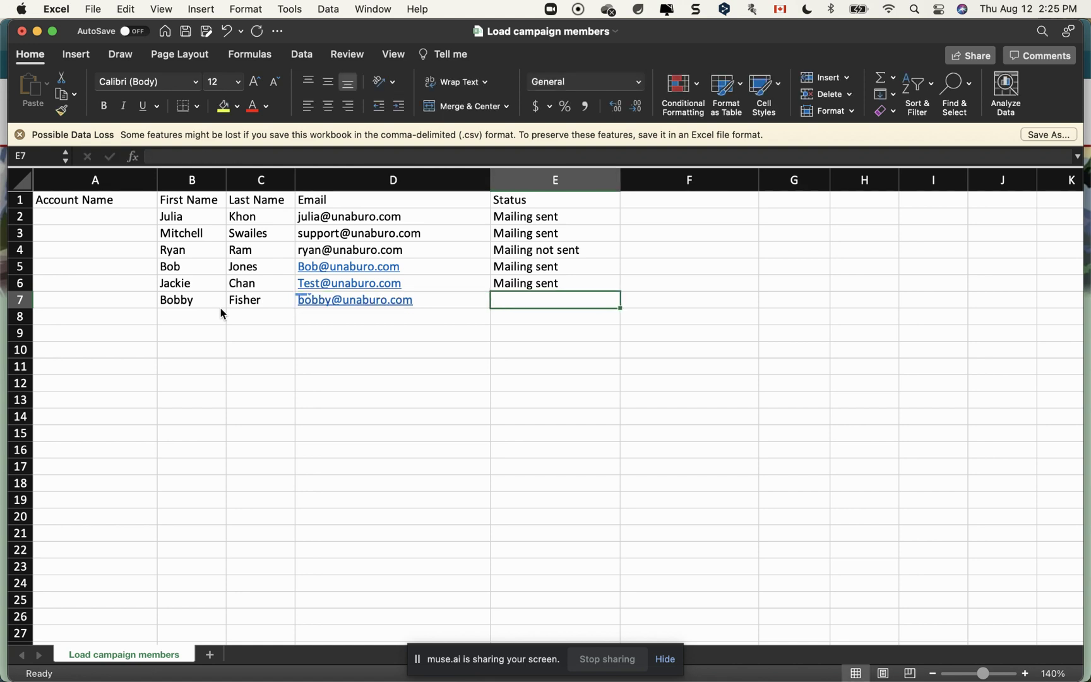
Copy the Mailing not sent status into E7, save the workbook, and return to the browser
click(568, 249)
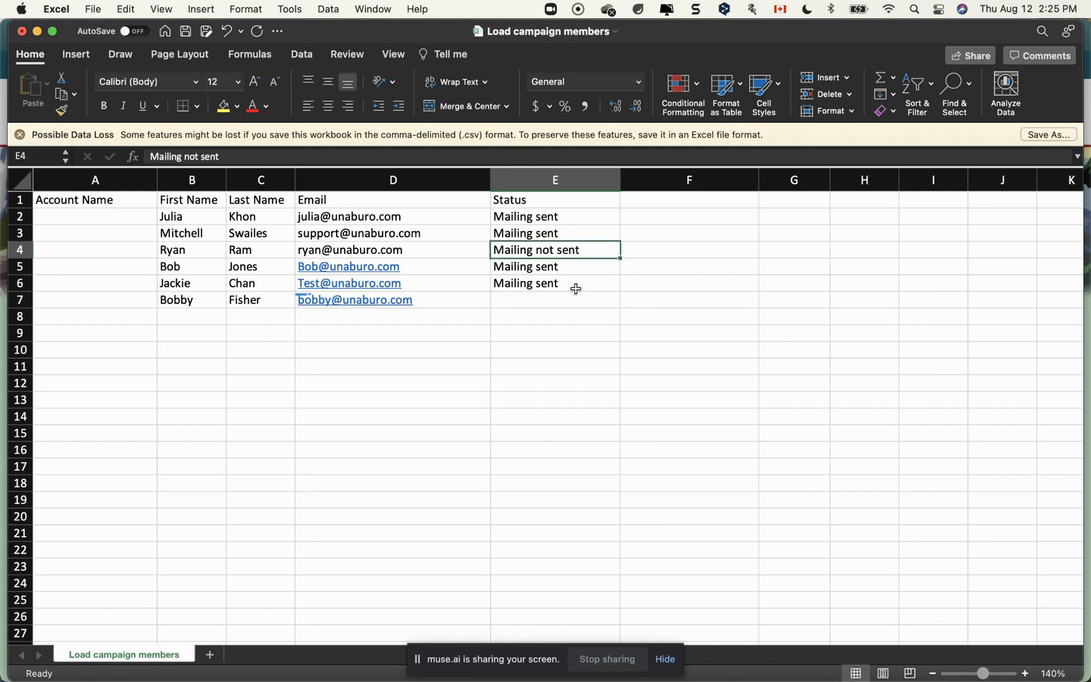
key(cmd+c)
click(539, 301)
key(cmd+v)
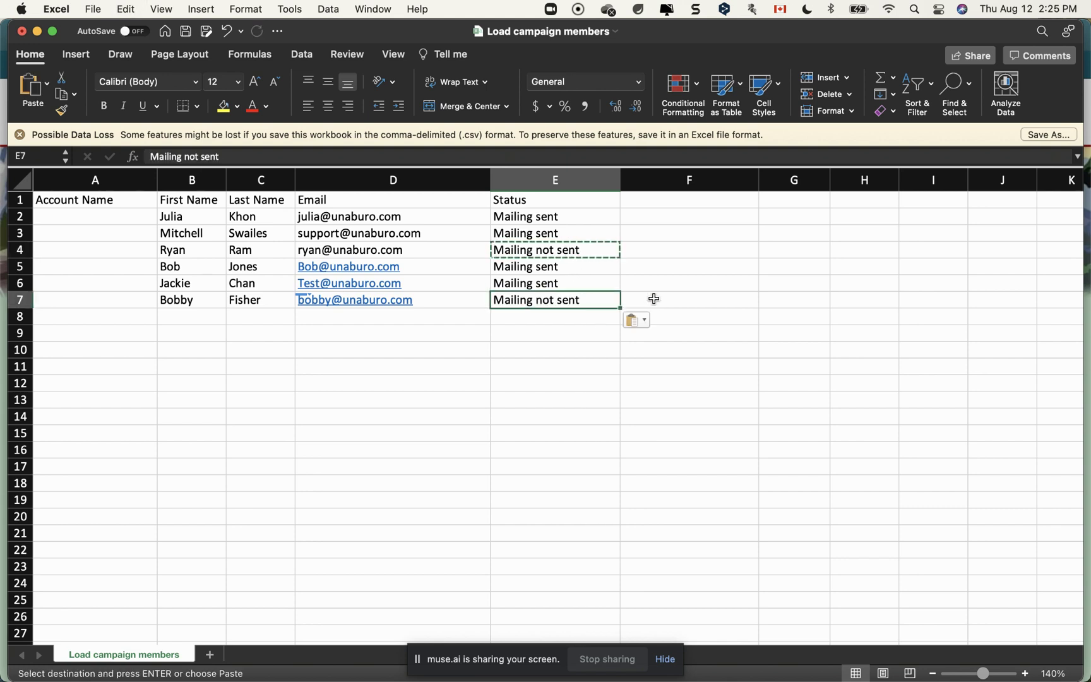
click(185, 31)
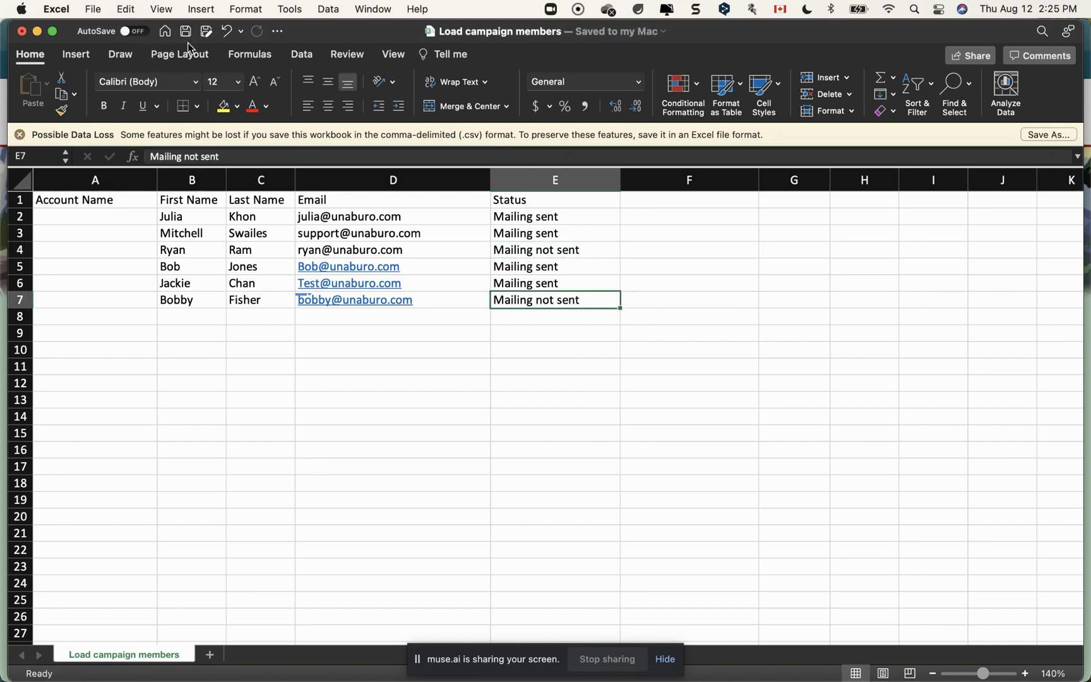
key(cmd+Tab)
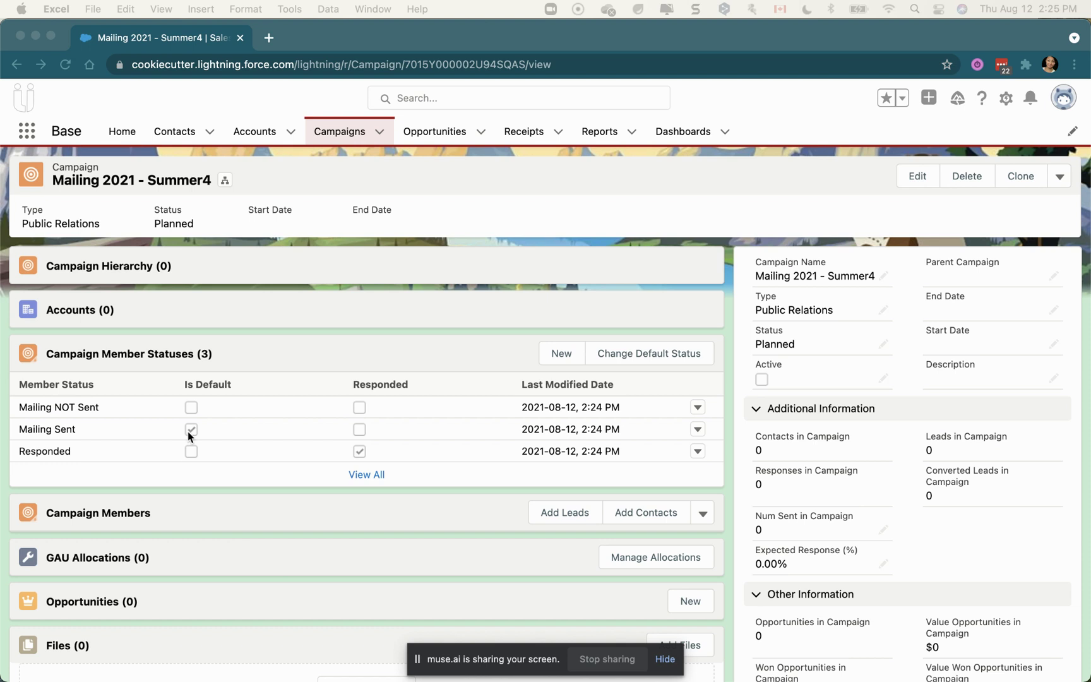
Find the Summer4 Campaign Members list and expand its menu of add-member actions
scroll(283, 273, down, 10)
scroll(282, 273, up, 5)
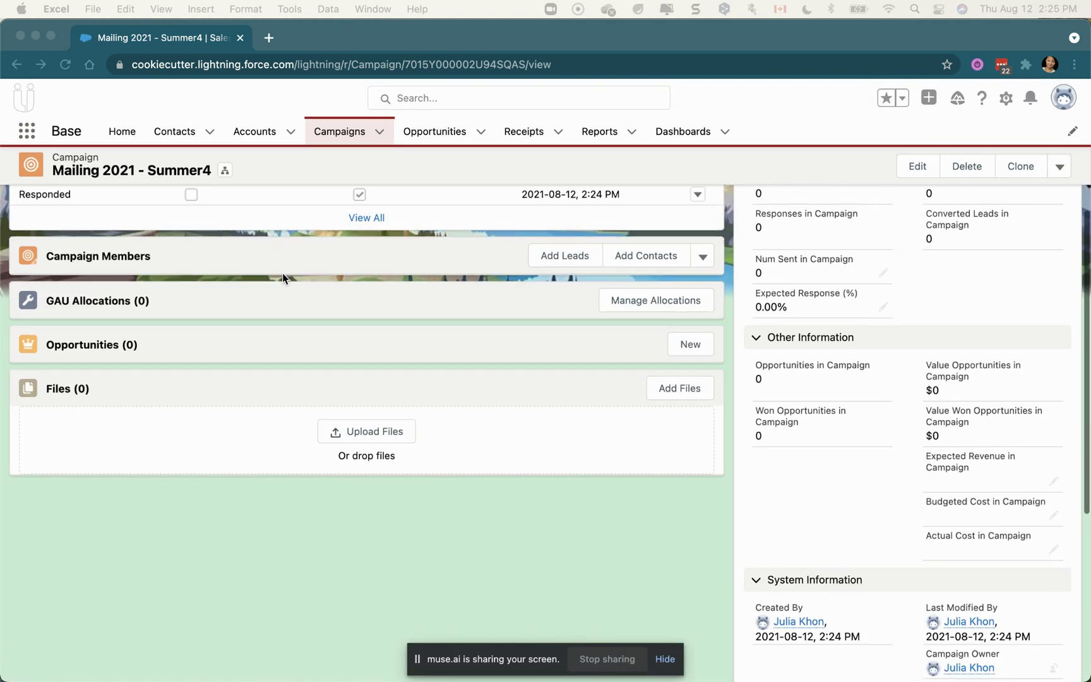
scroll(282, 273, up, 5)
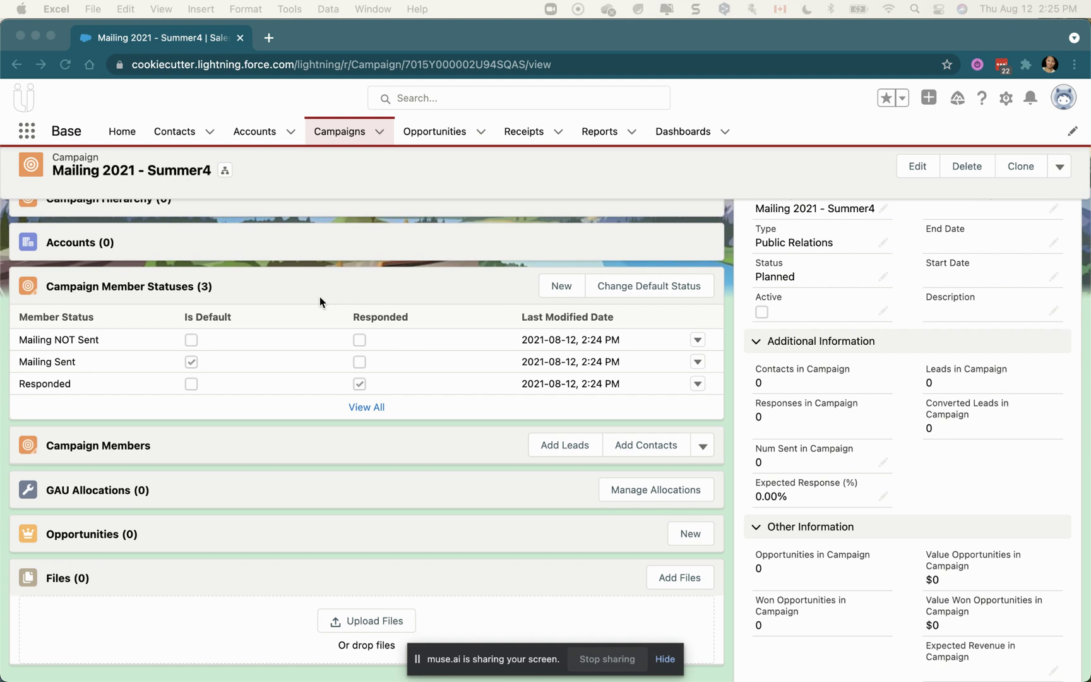
scroll(319, 301, up, 2)
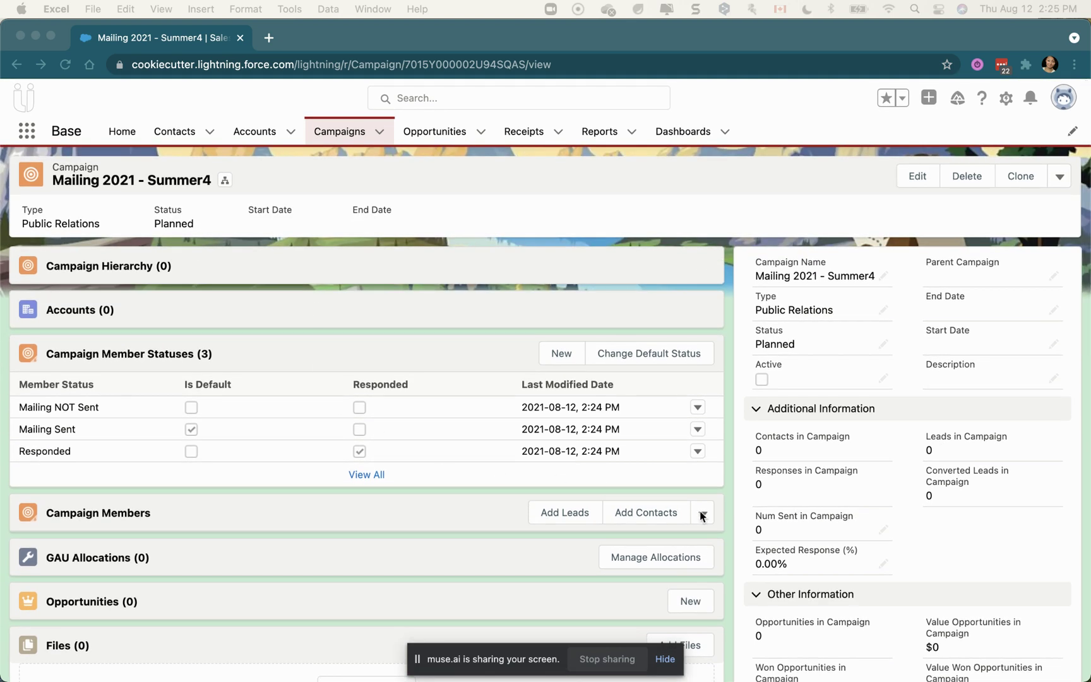
click(702, 514)
click(703, 516)
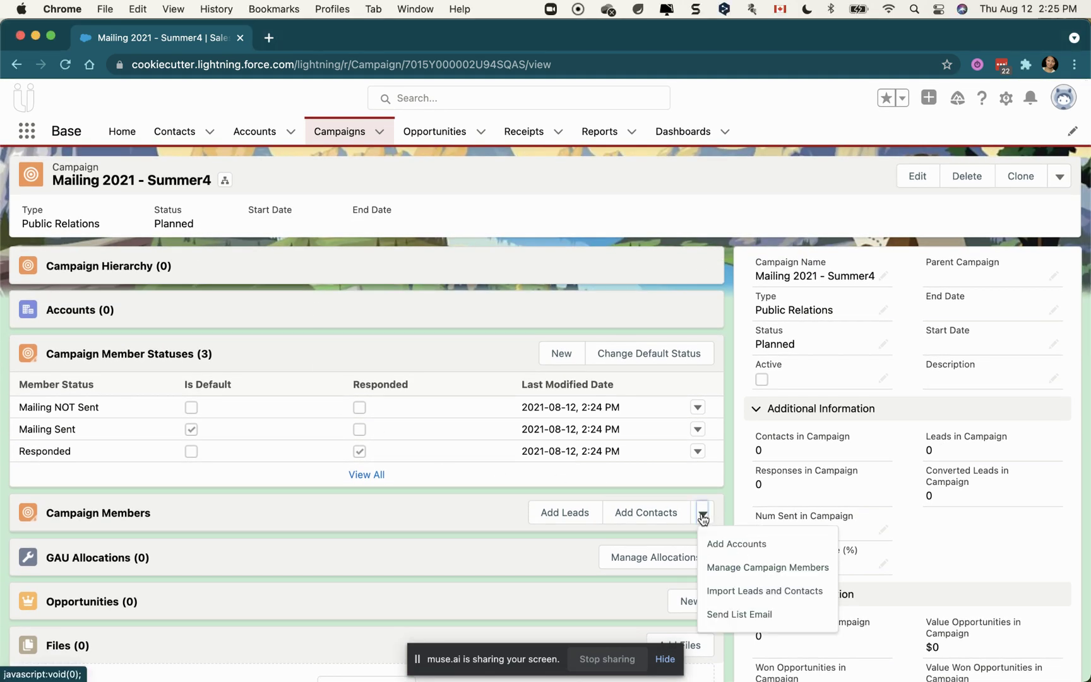
Start importing Accounts and Contacts, adding new and updating existing records matched by Email
click(739, 595)
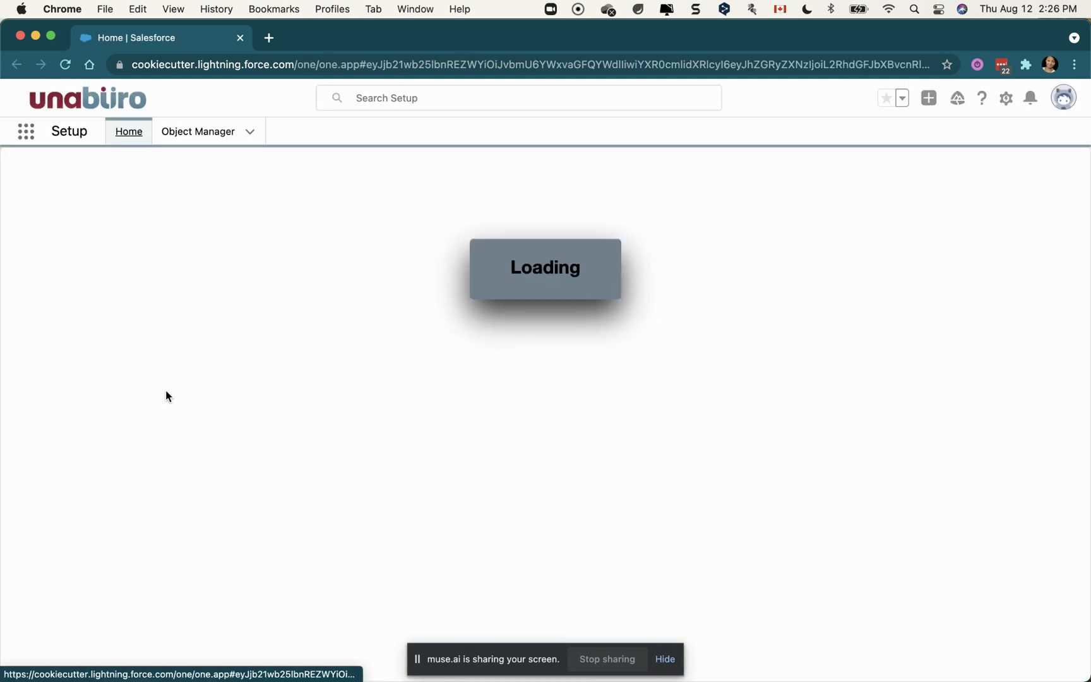
click(104, 419)
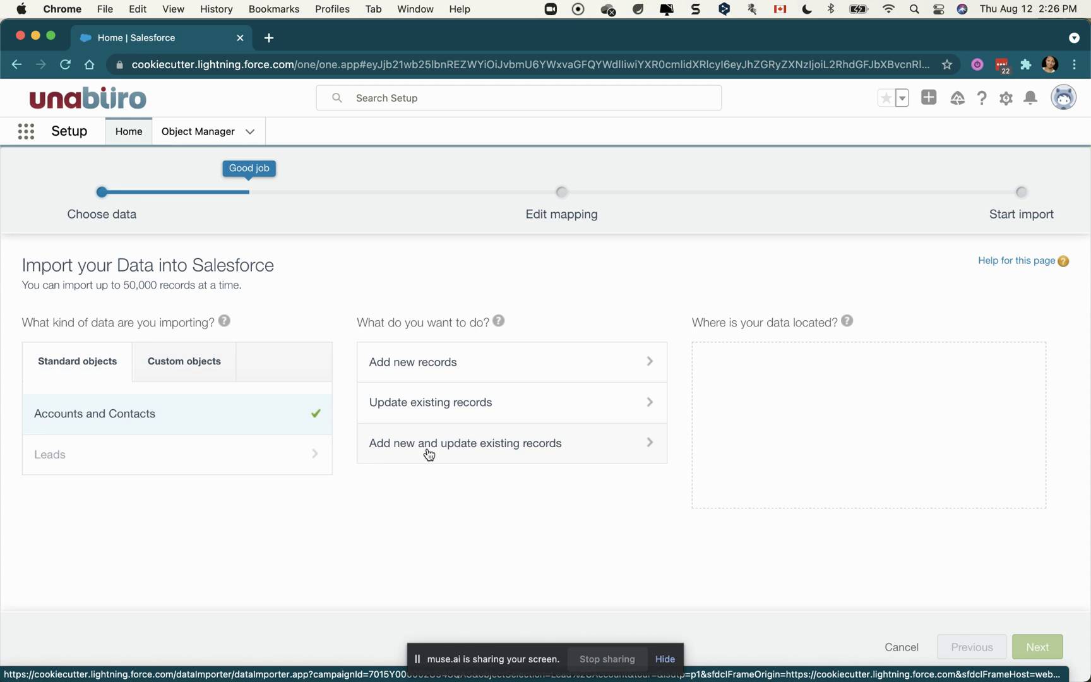
click(428, 454)
click(415, 499)
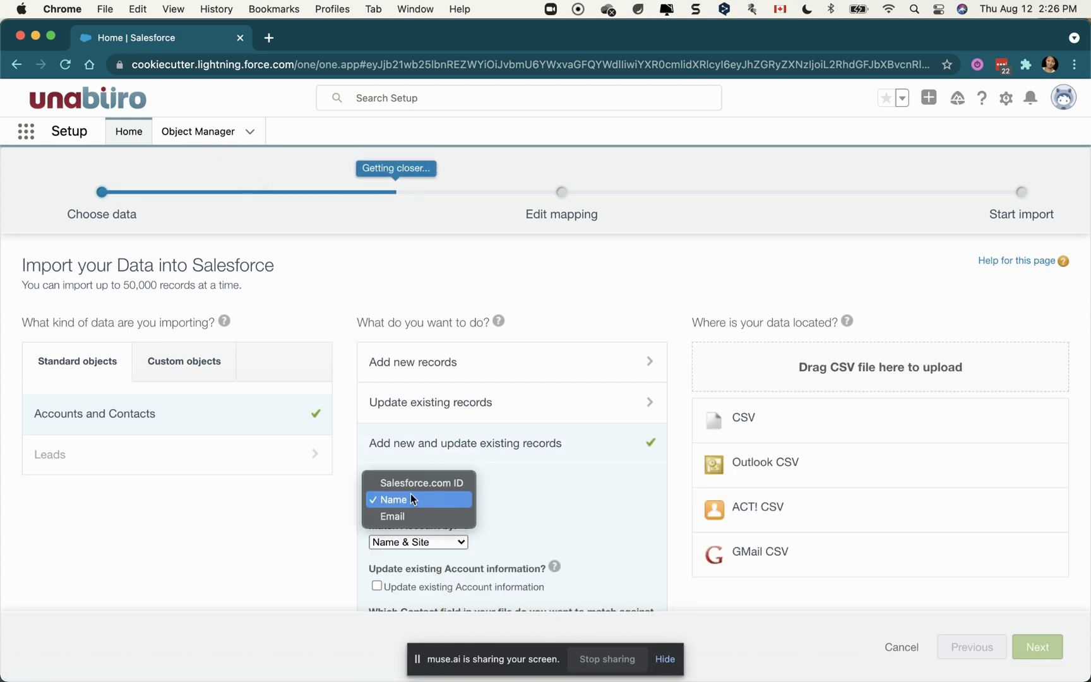
click(418, 519)
Set the record type to Household Account and pick CSV as the file source to upload
scroll(506, 525, down, 5)
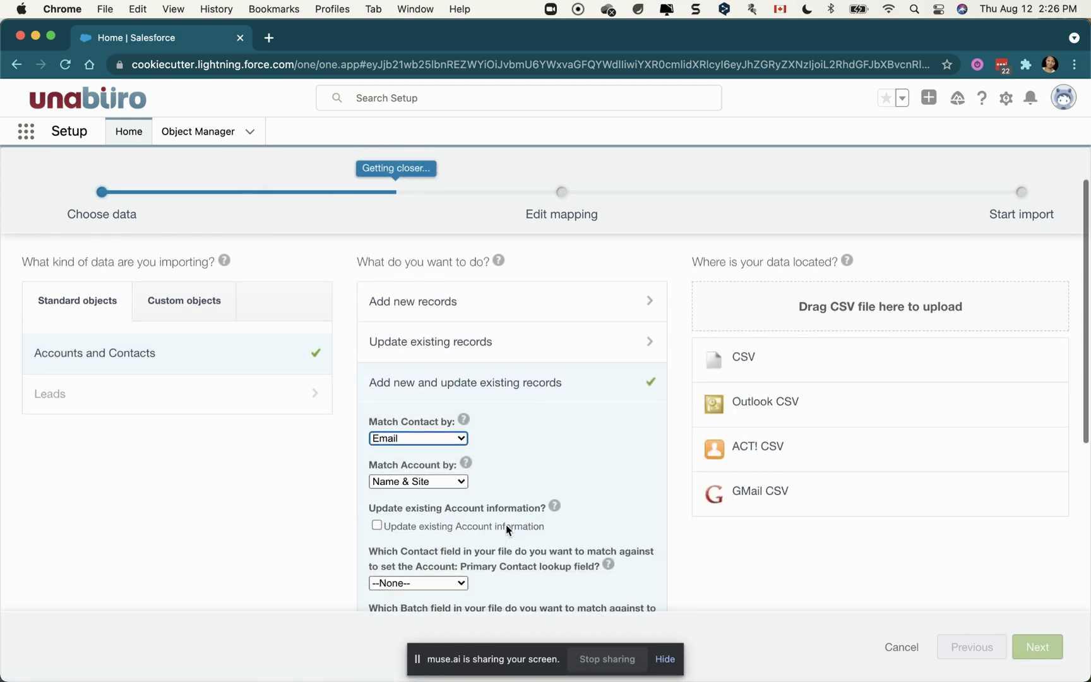
scroll(506, 524, down, 4)
click(429, 497)
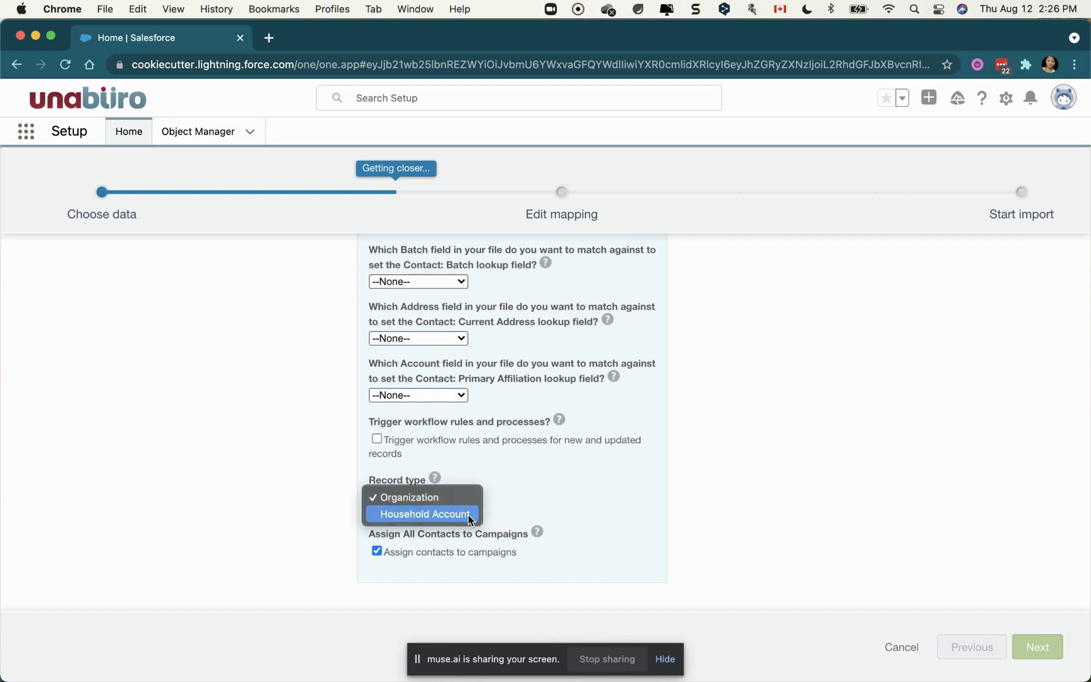
click(442, 513)
scroll(907, 505, up, 10)
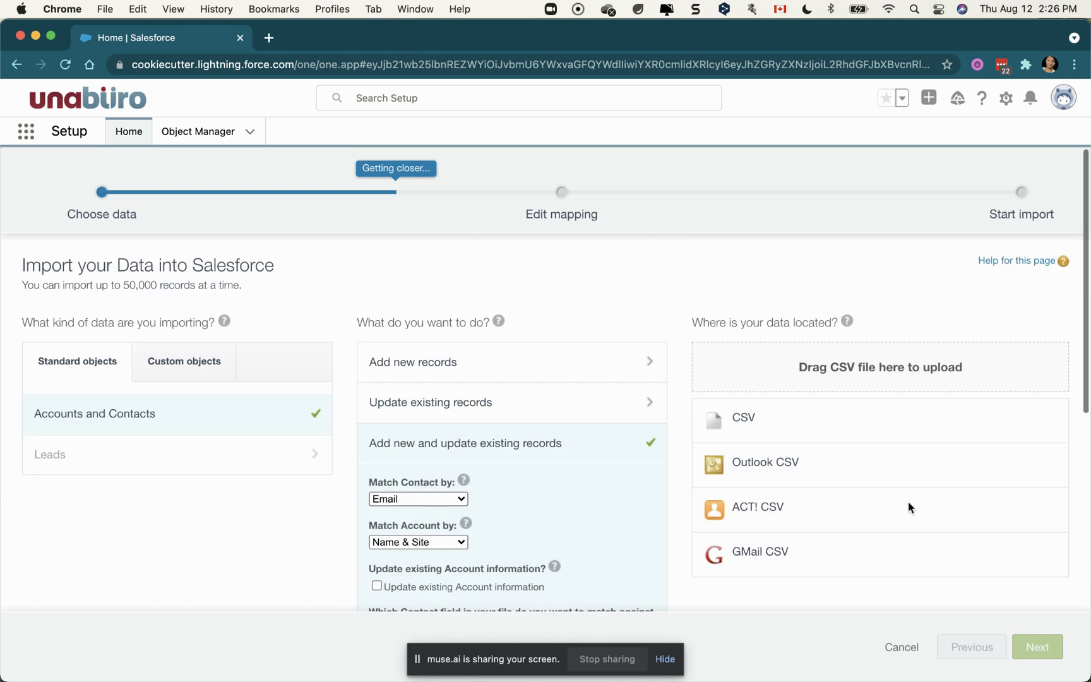
click(742, 418)
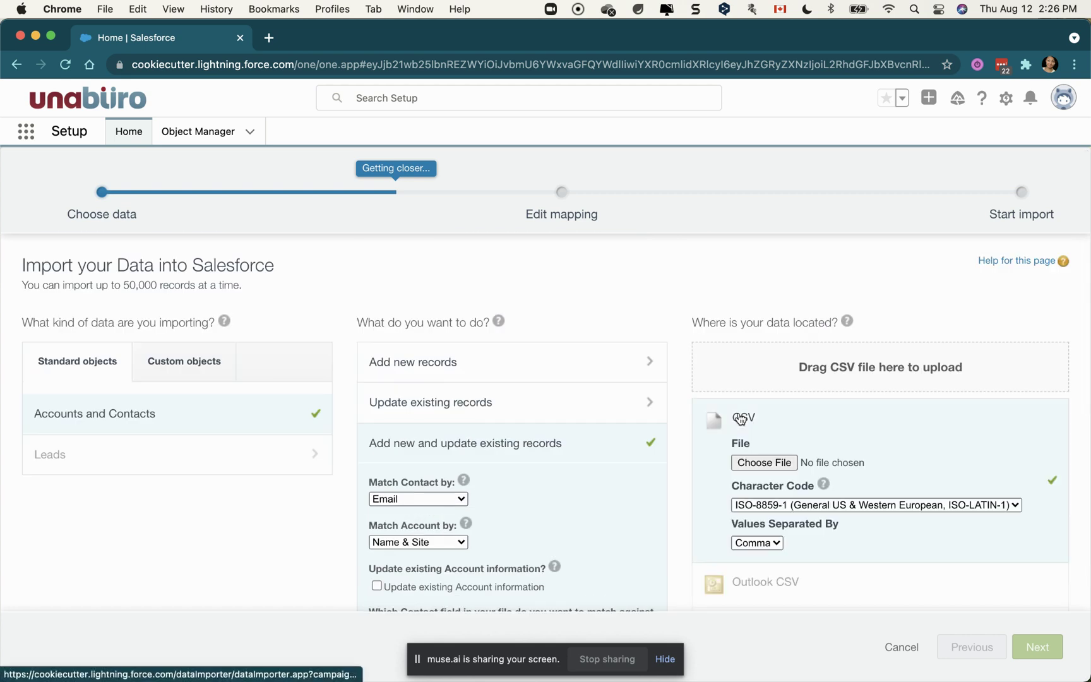
click(765, 464)
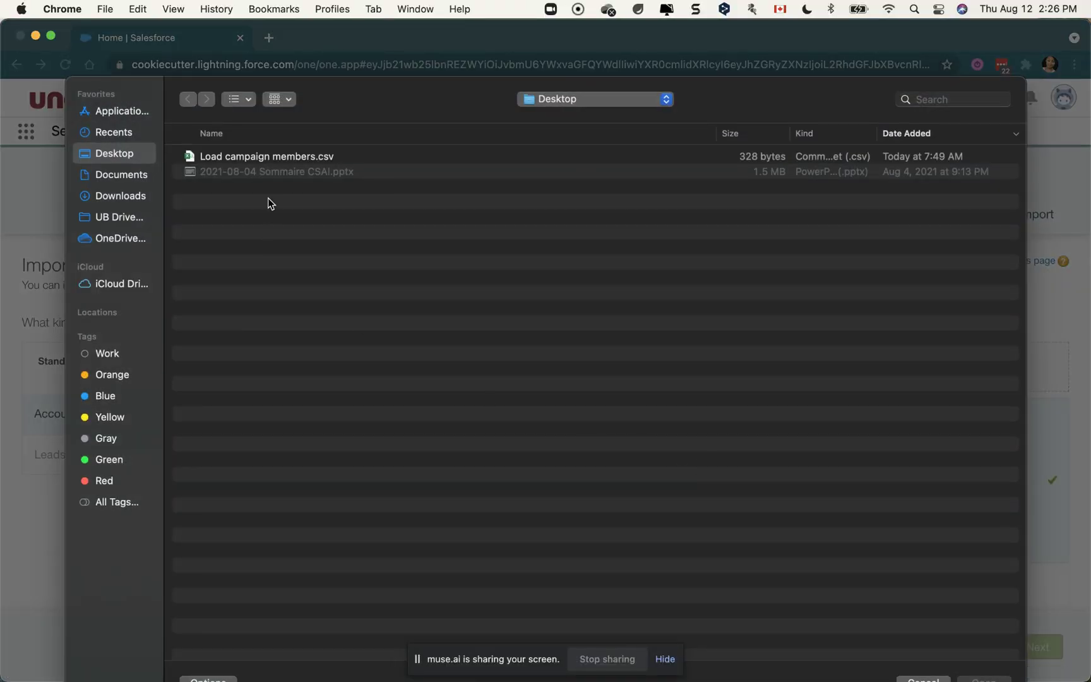
Attach Load campaign members.csv and advance to the Edit Field Mapping page
double_click(243, 159)
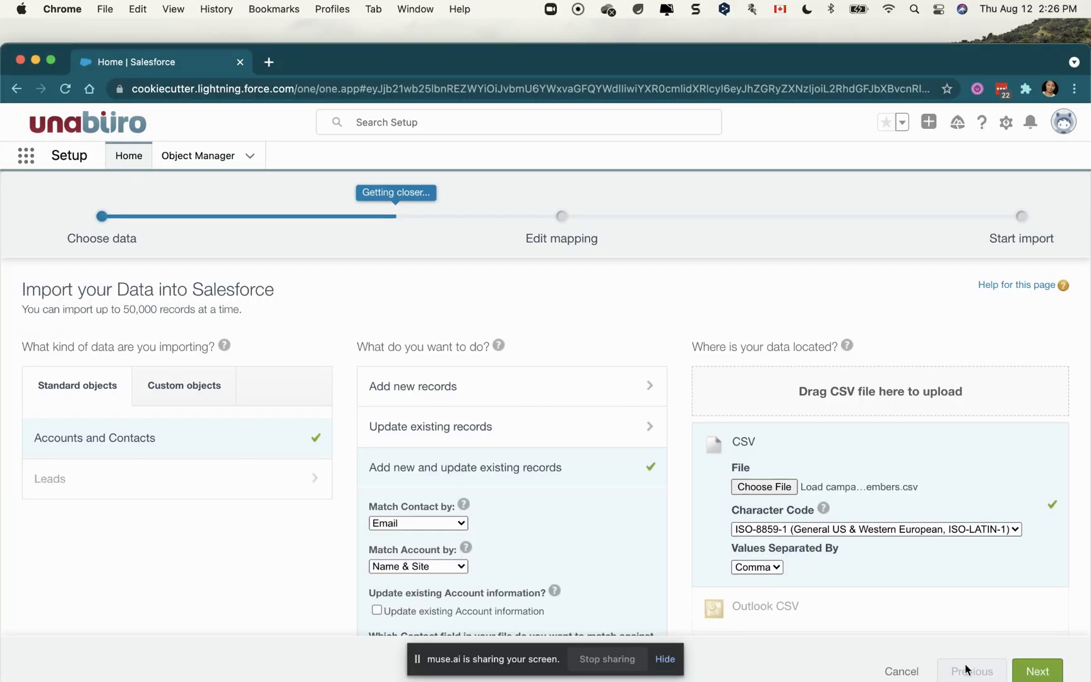
click(1033, 672)
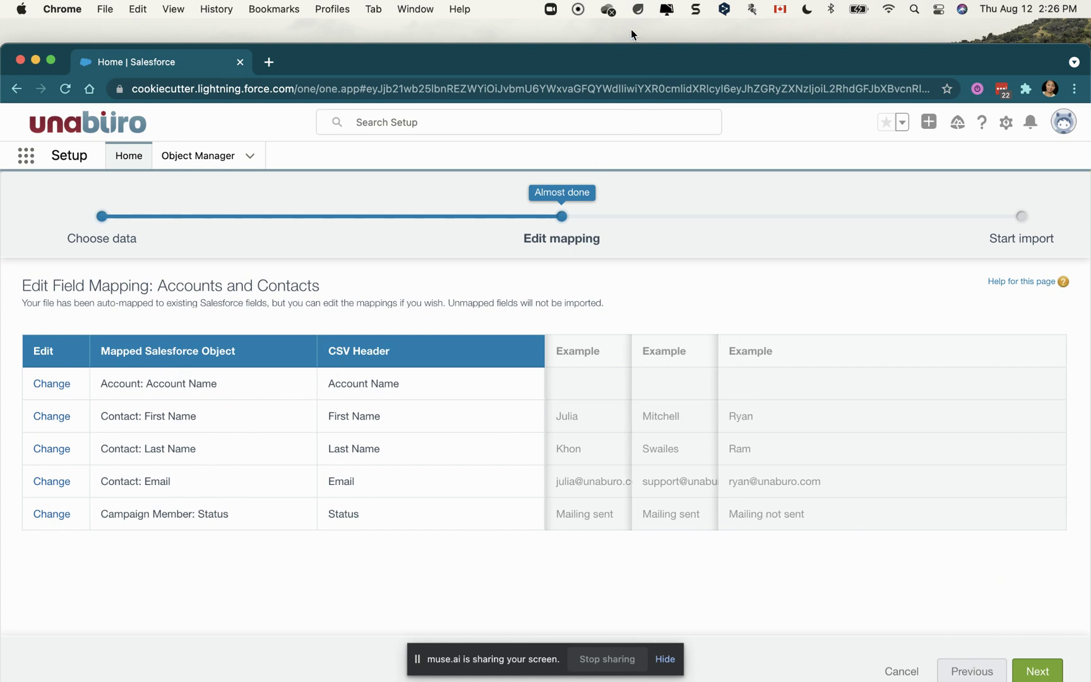
Accept the five-field mapping, start the import, and dismiss the confirmation to view the job
drag(641, 53, 637, 50)
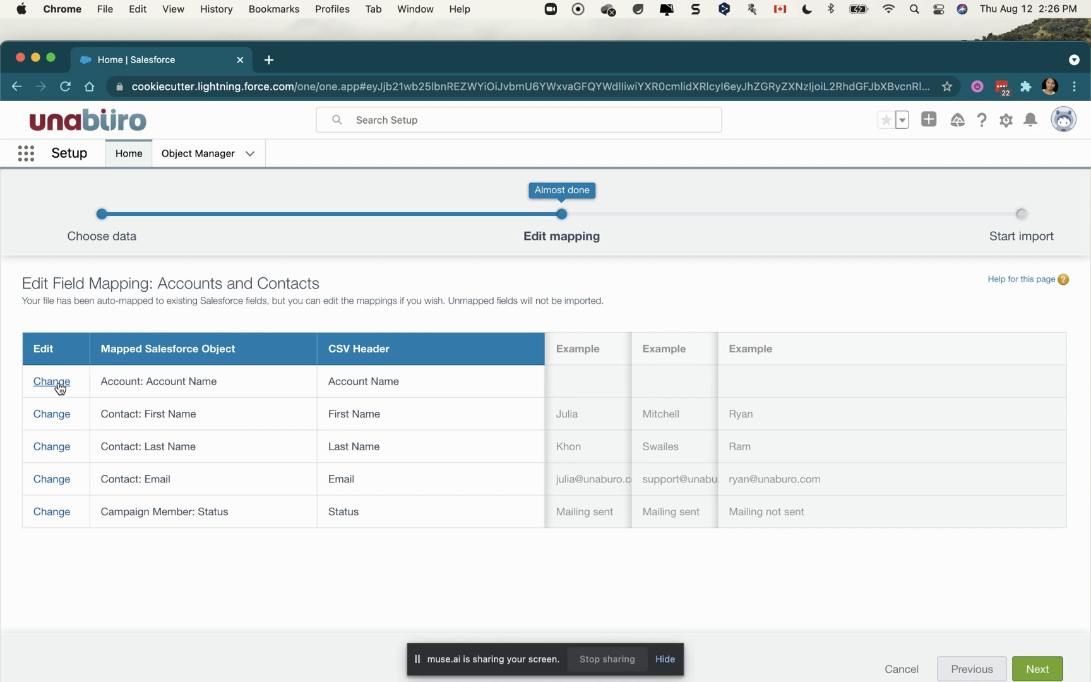
click(1035, 669)
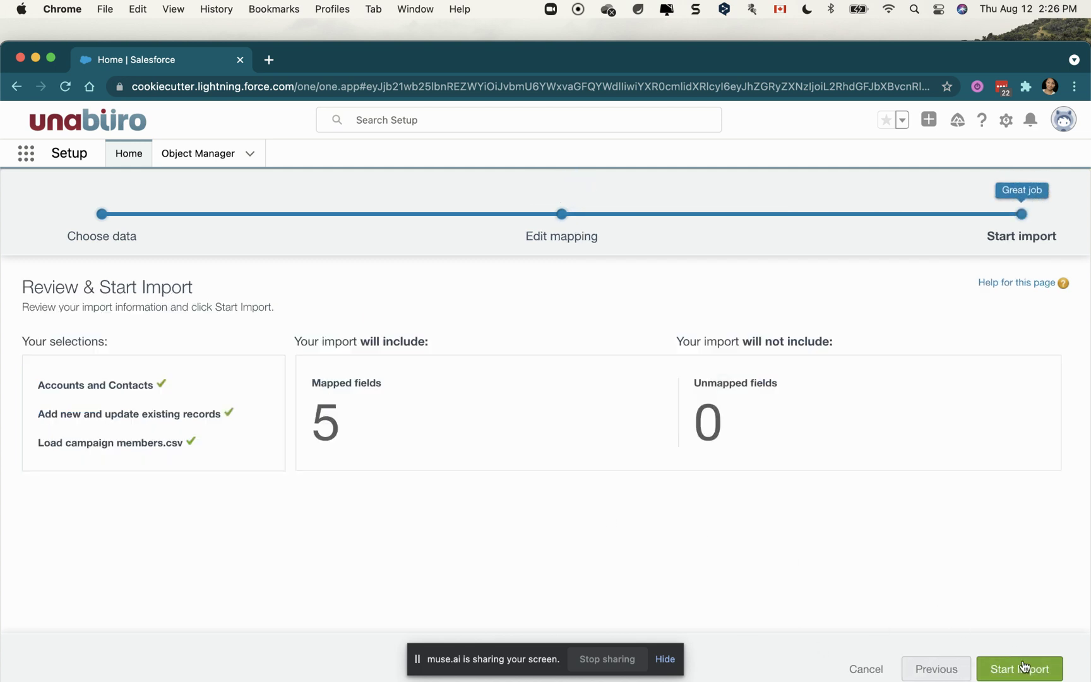
click(1025, 668)
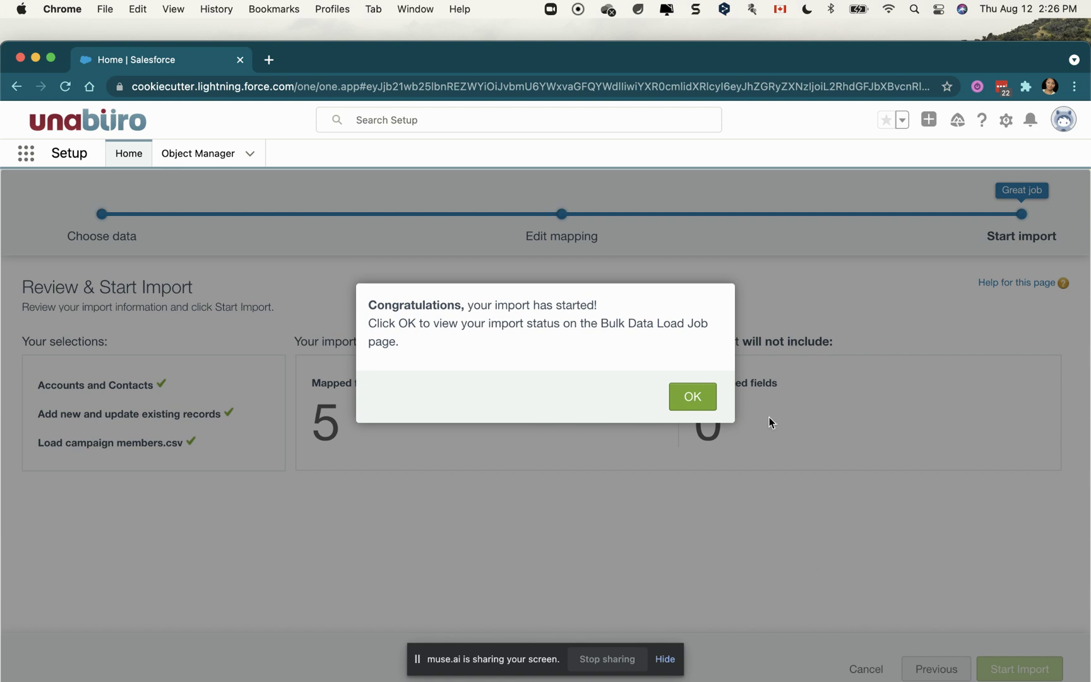
click(694, 397)
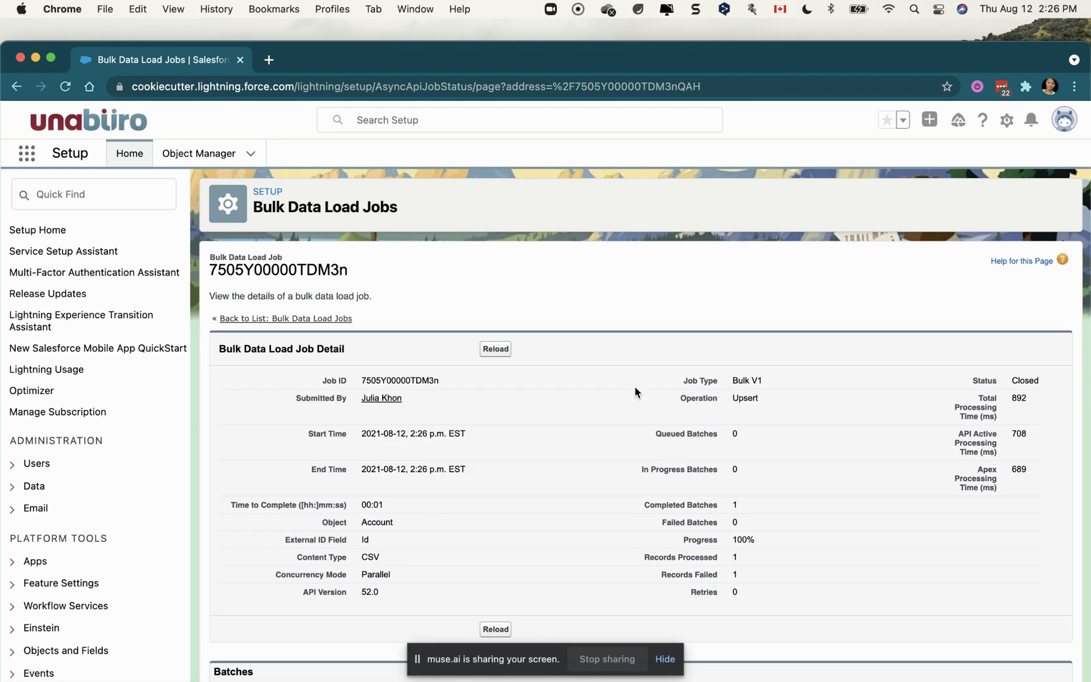
Maximize the window and refresh the Account upsert job until it shows 1 processed, 1 failed
scroll(653, 494, down, 3)
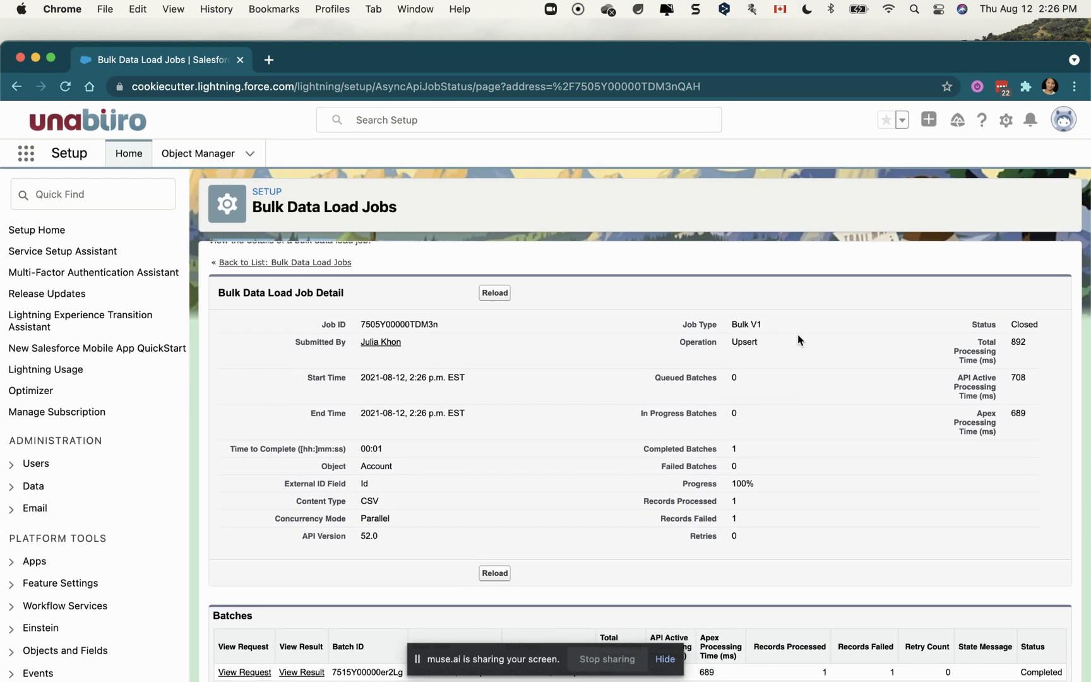
double_click(613, 53)
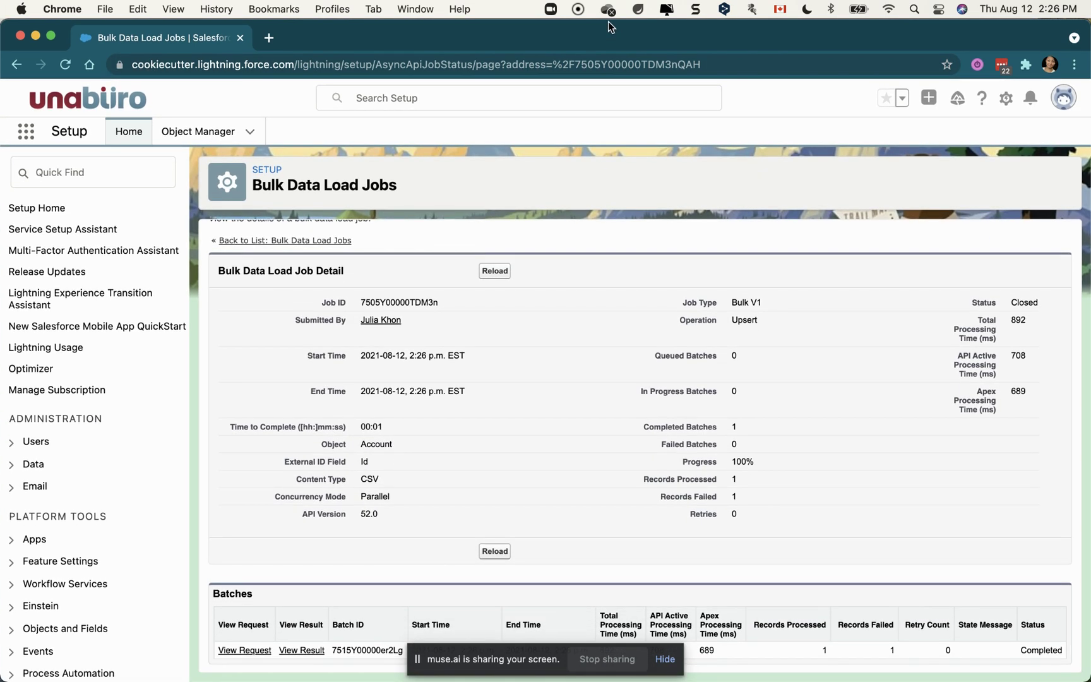
click(65, 64)
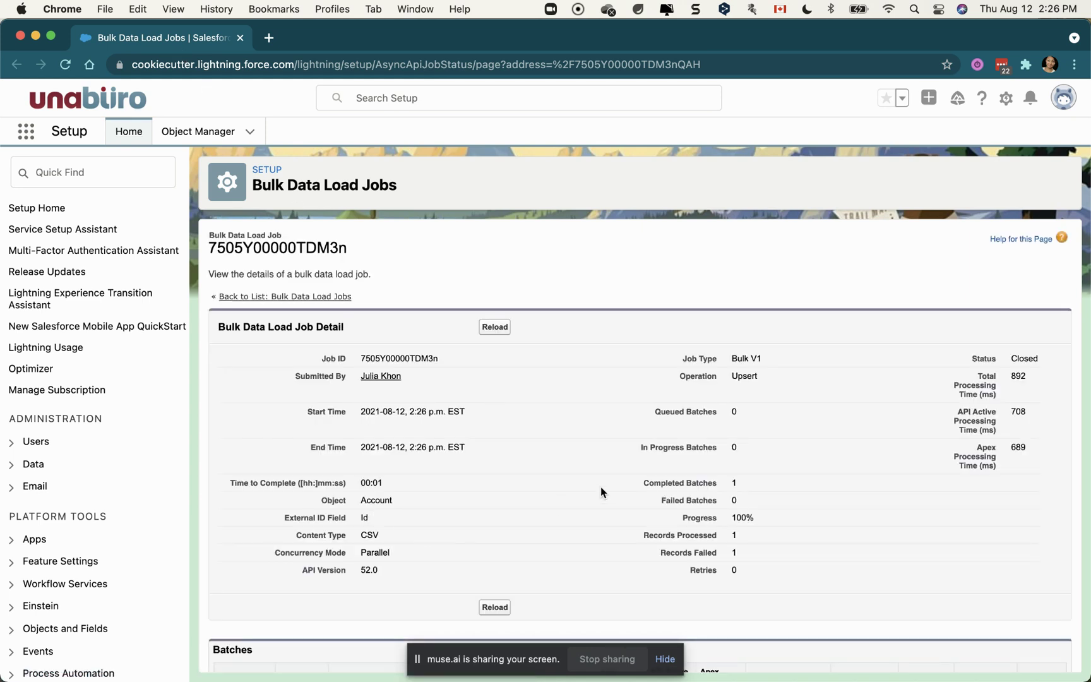
scroll(601, 492, down, 3)
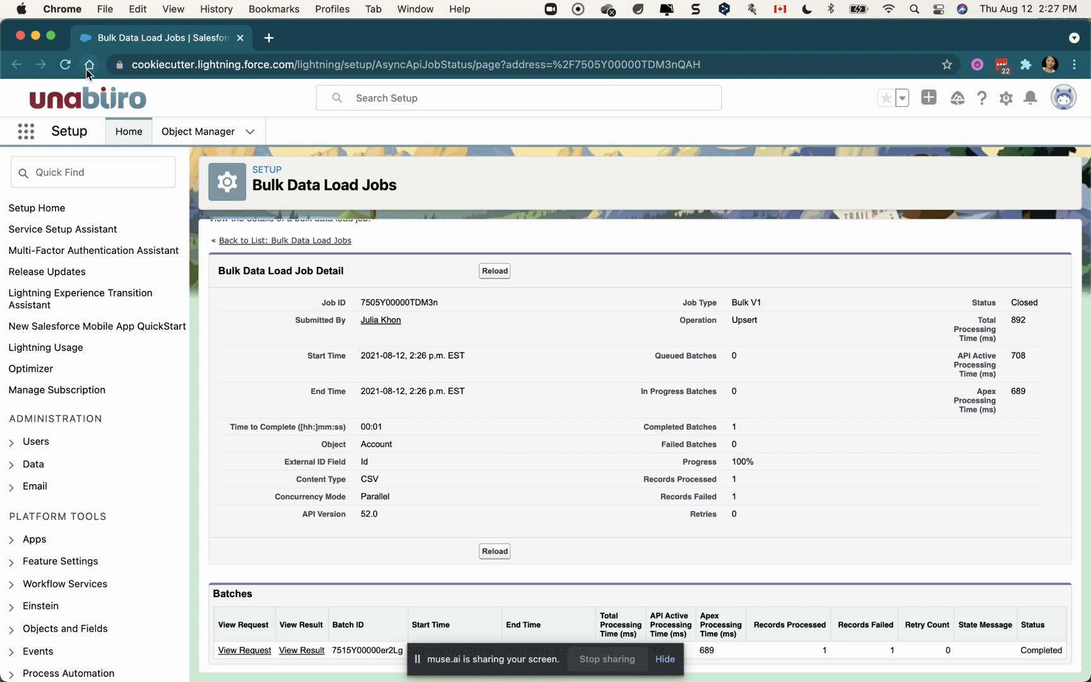
click(66, 66)
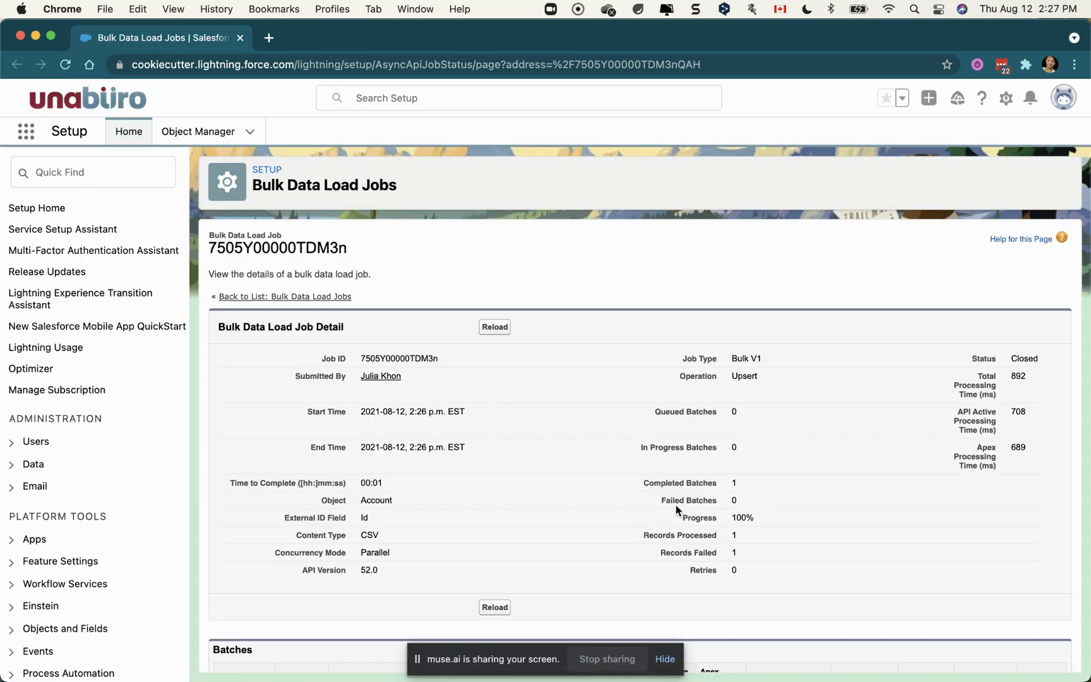
scroll(676, 505, down, 2)
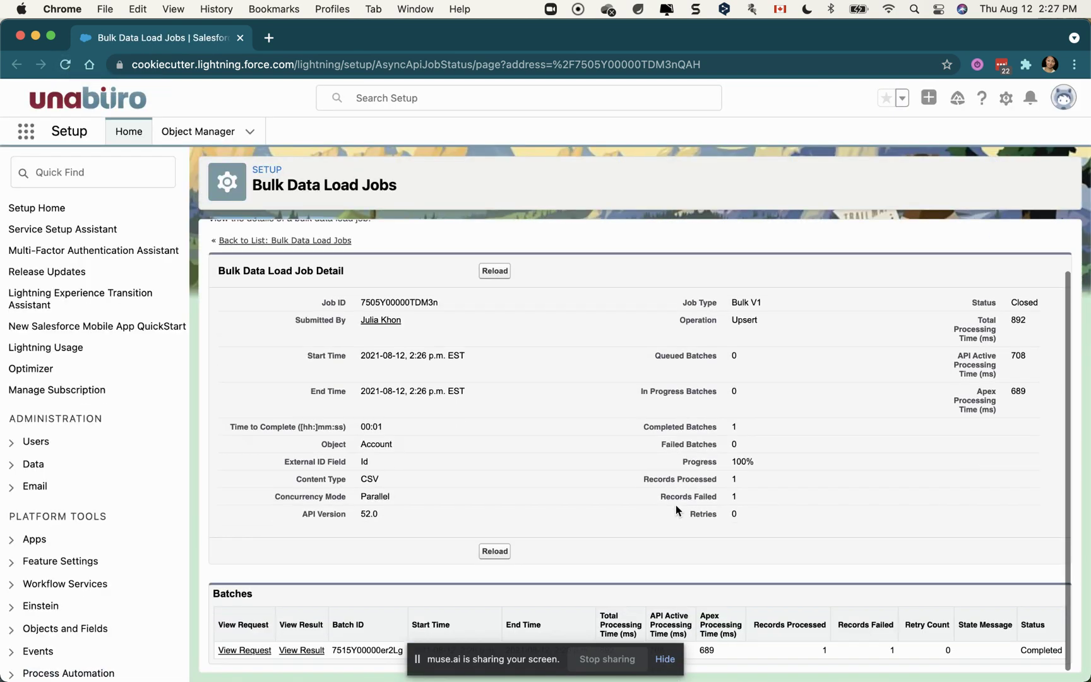
click(26, 132)
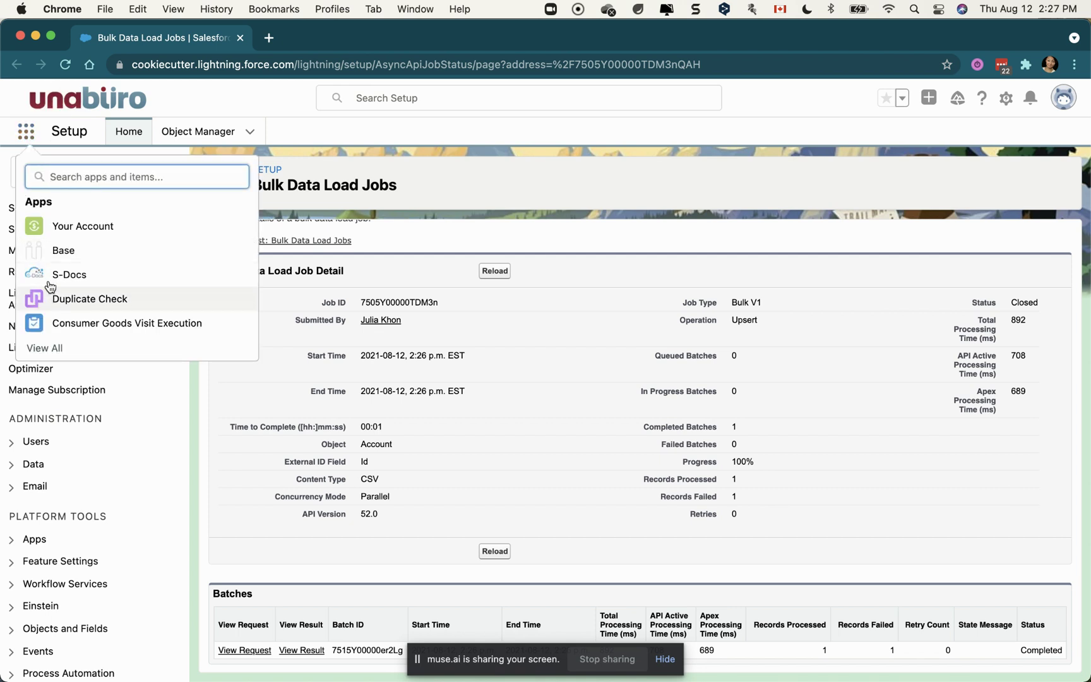
Switch to the Base app and reopen Mailing 2021 - Summer4 from Recent Records
click(41, 255)
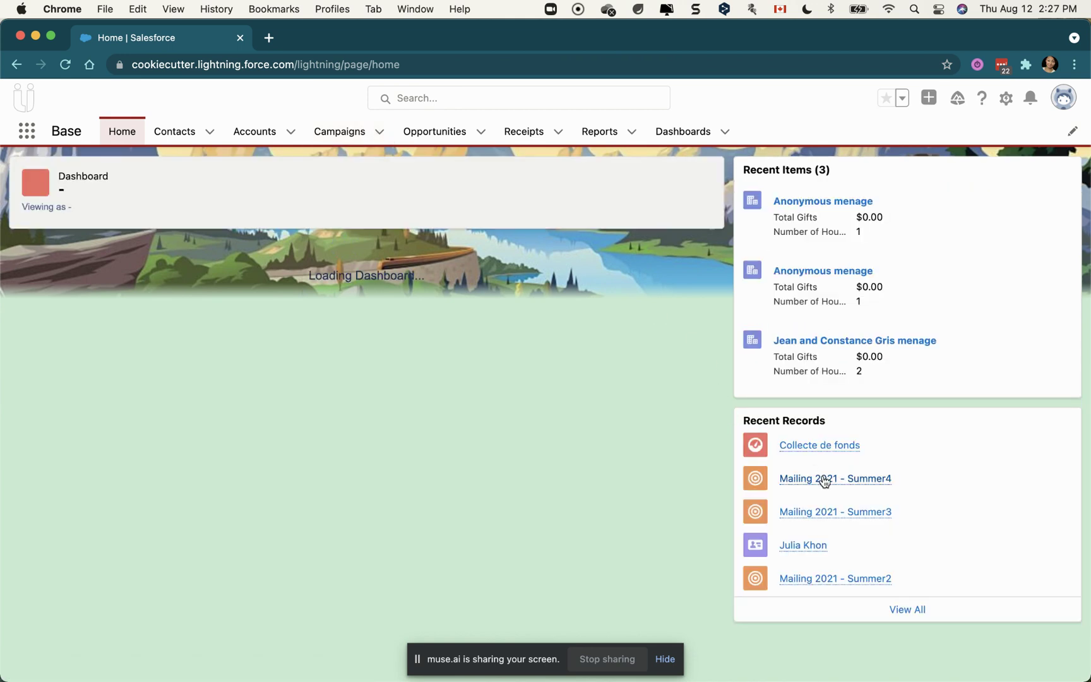
click(823, 478)
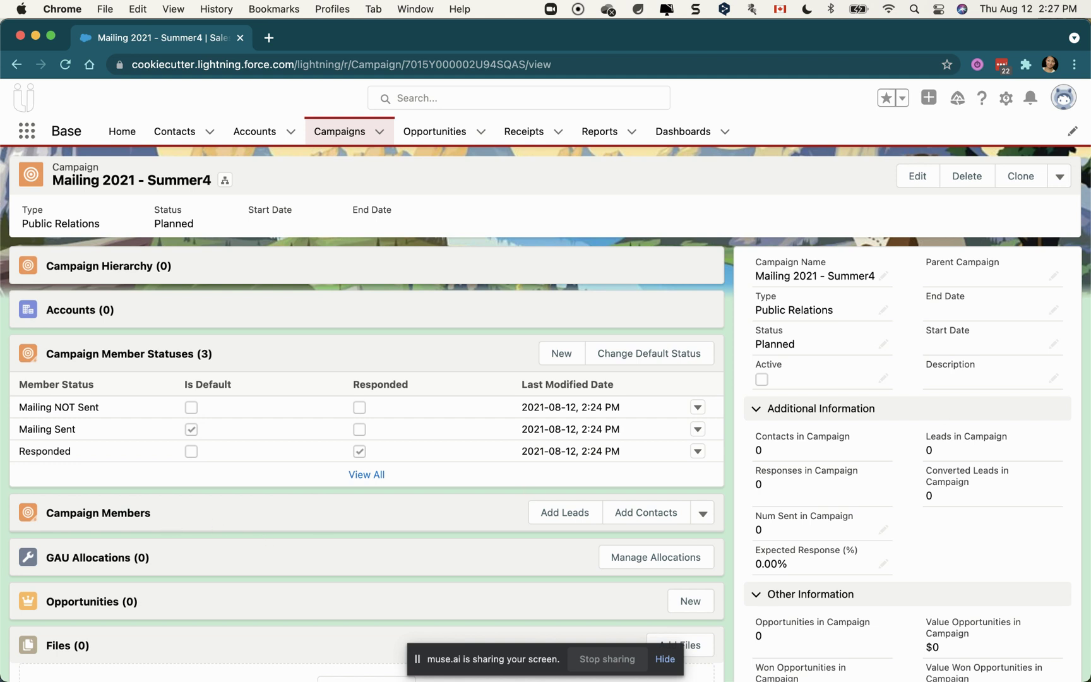
Review the six member rows in the Load campaign members sheet, then close the workbook
key(super+Tab)
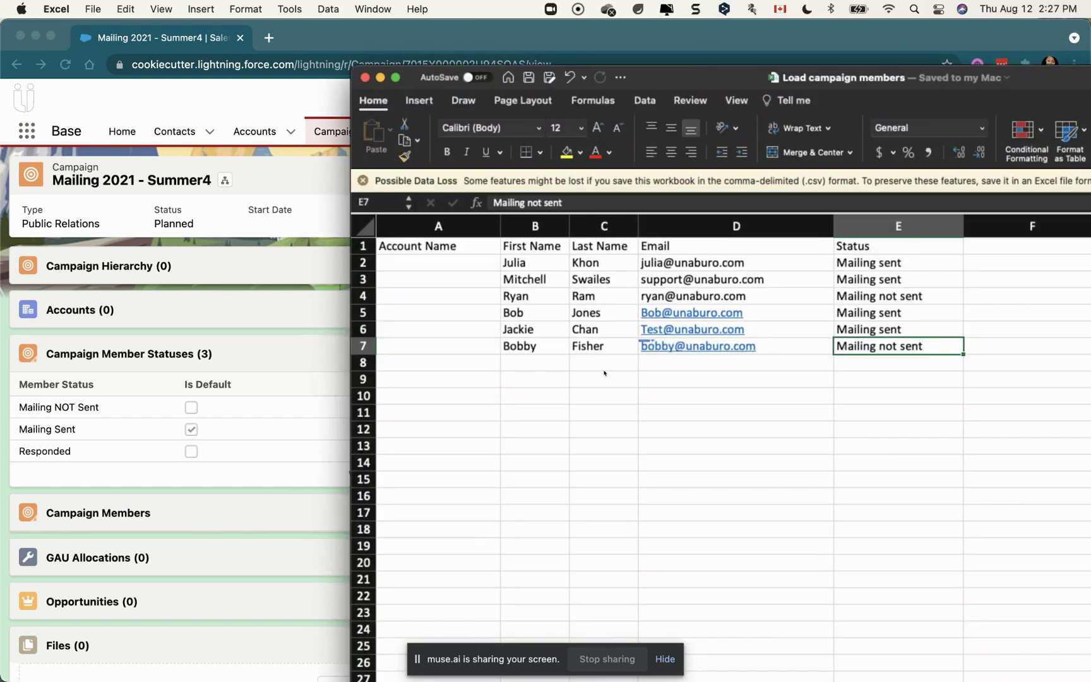
drag(529, 347, 517, 262)
drag(767, 66, 544, 5)
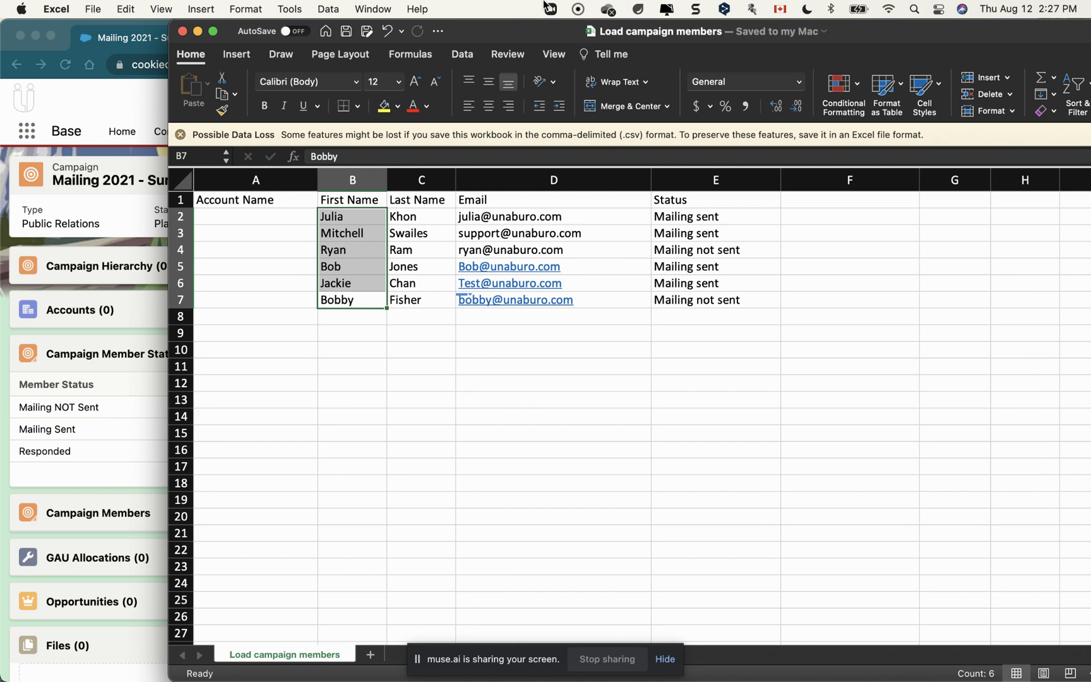
click(366, 382)
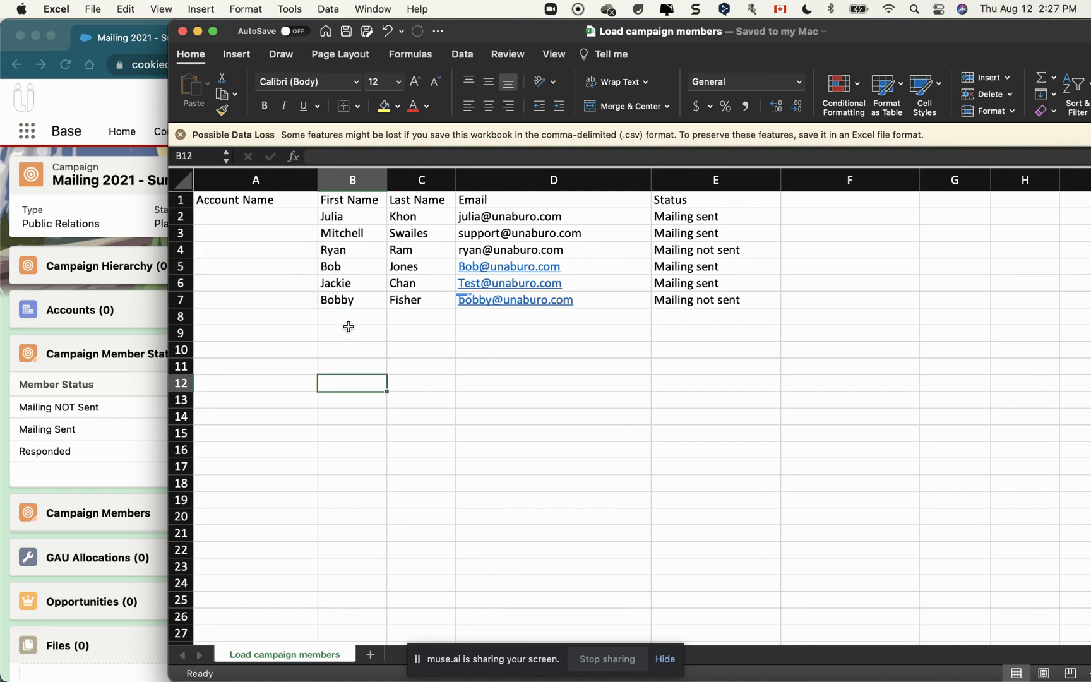
click(289, 216)
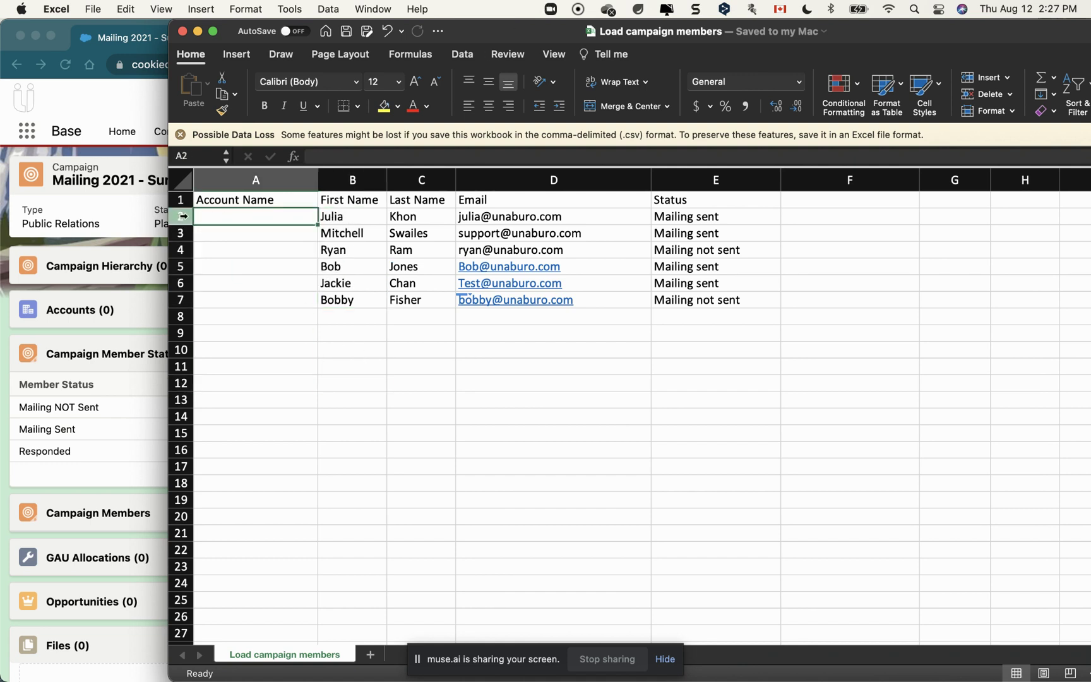
drag(183, 215, 201, 288)
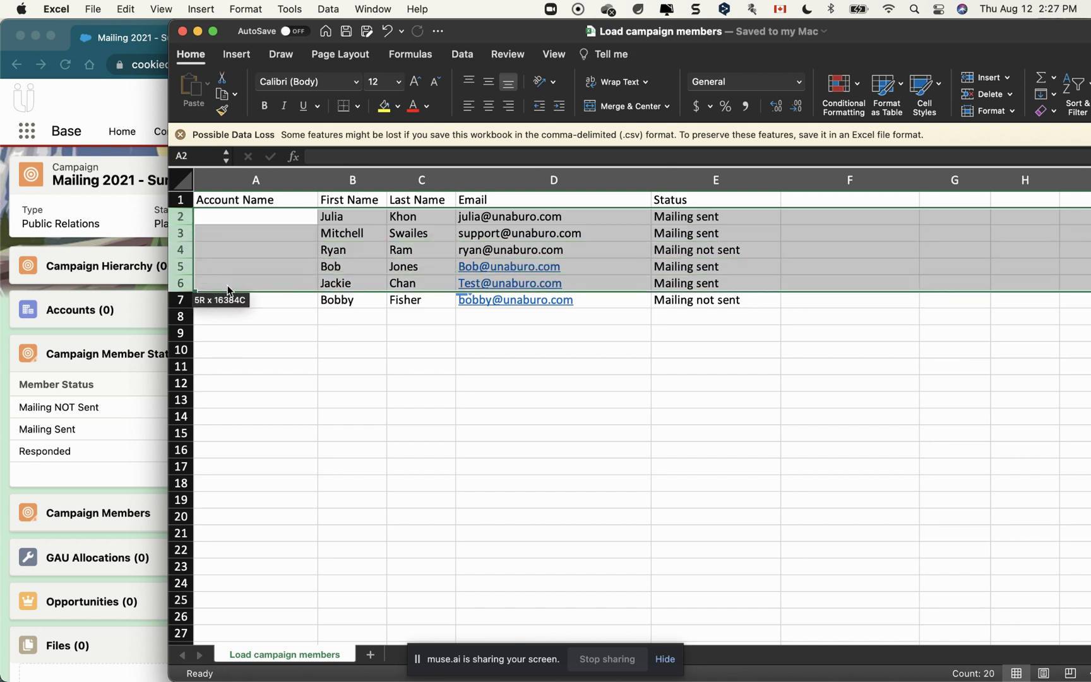
click(287, 307)
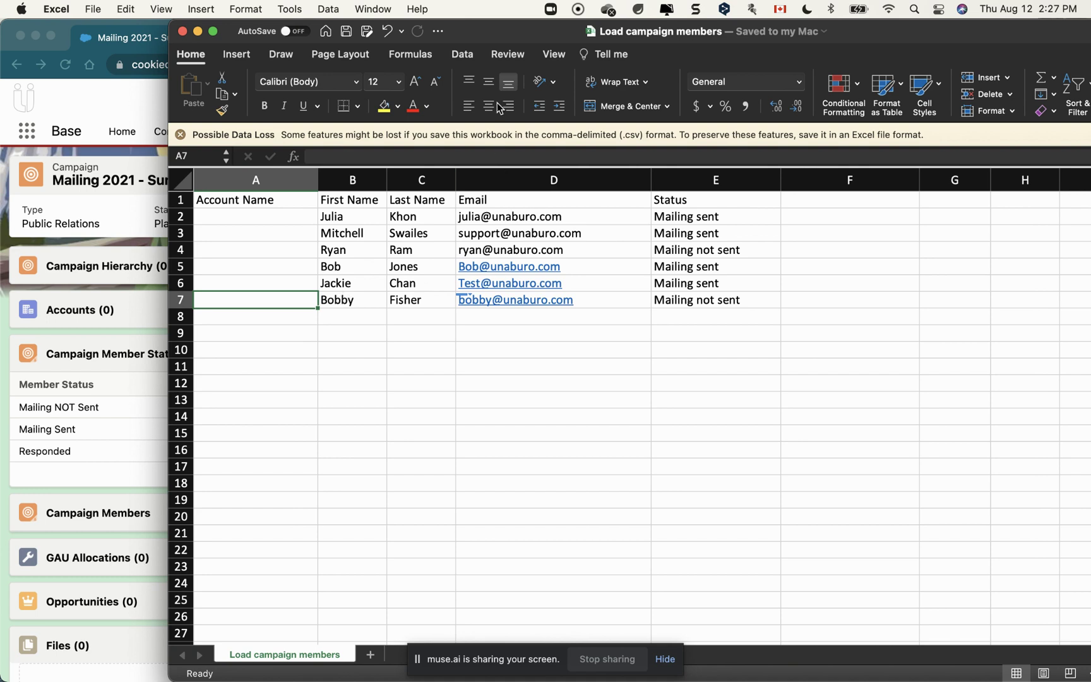
key(super+w)
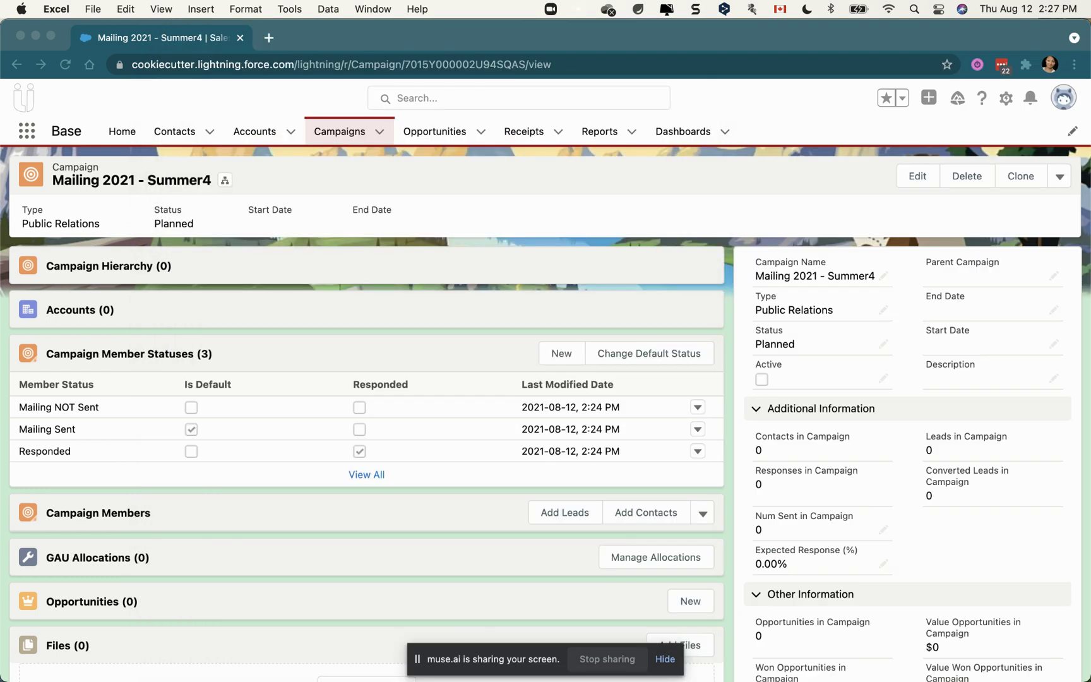
Reload Mailing 2021 - Summer4 and confirm 4 Mailing Sent, 2 Mailing NOT Sent, then view all members
click(508, 260)
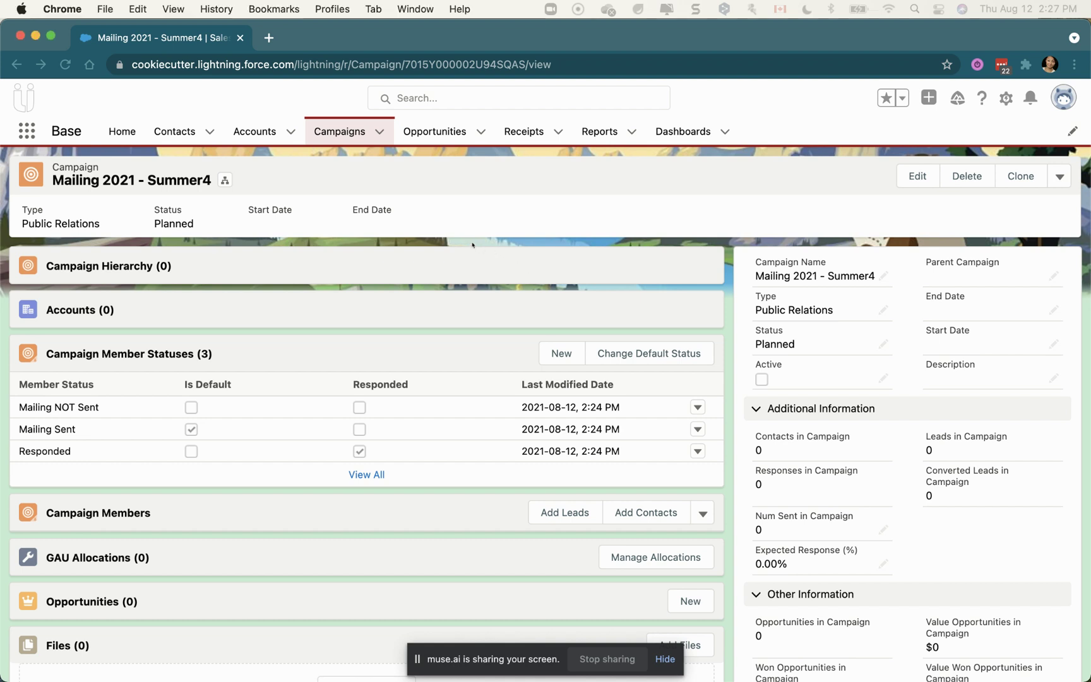
click(70, 63)
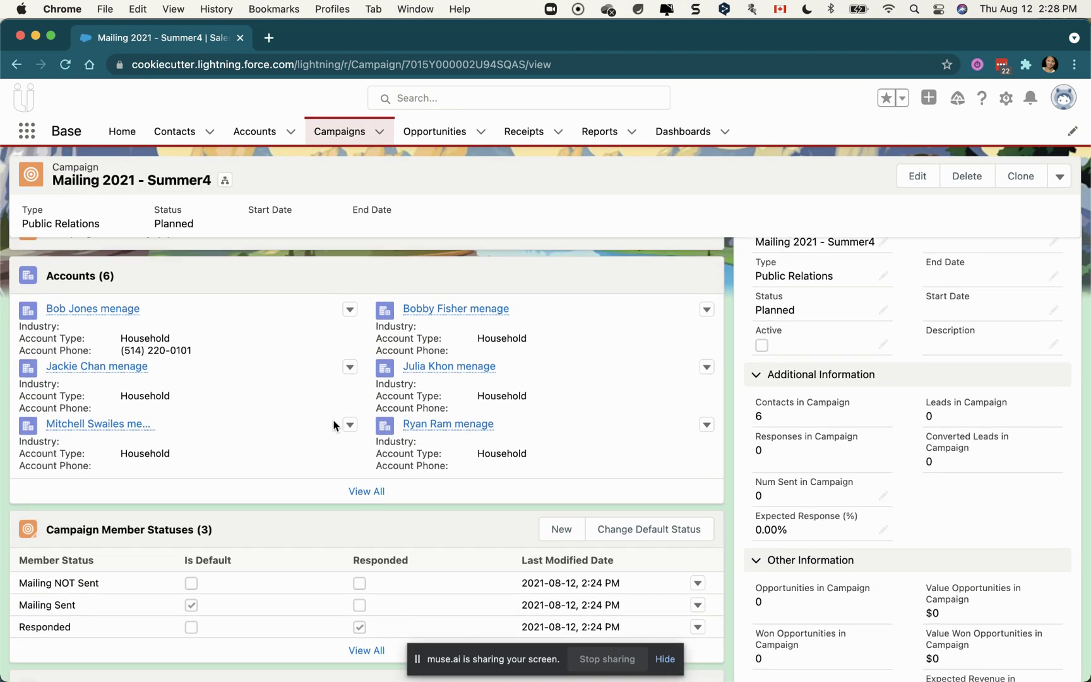
scroll(334, 425, down, 5)
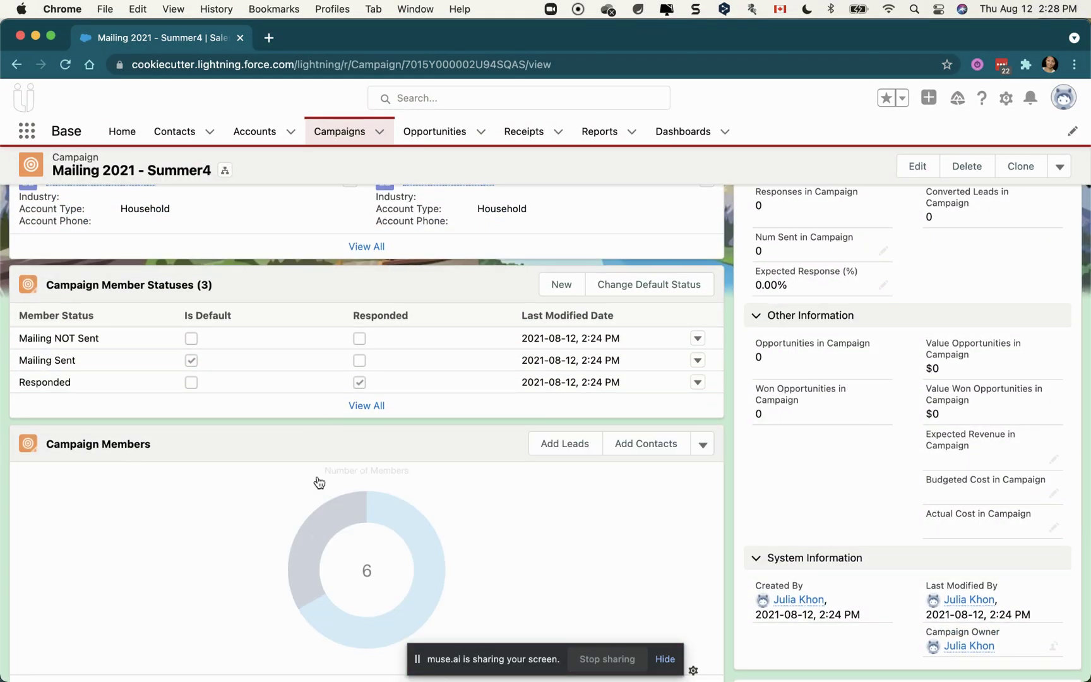
scroll(317, 478, down, 3)
mouse_move(445, 455)
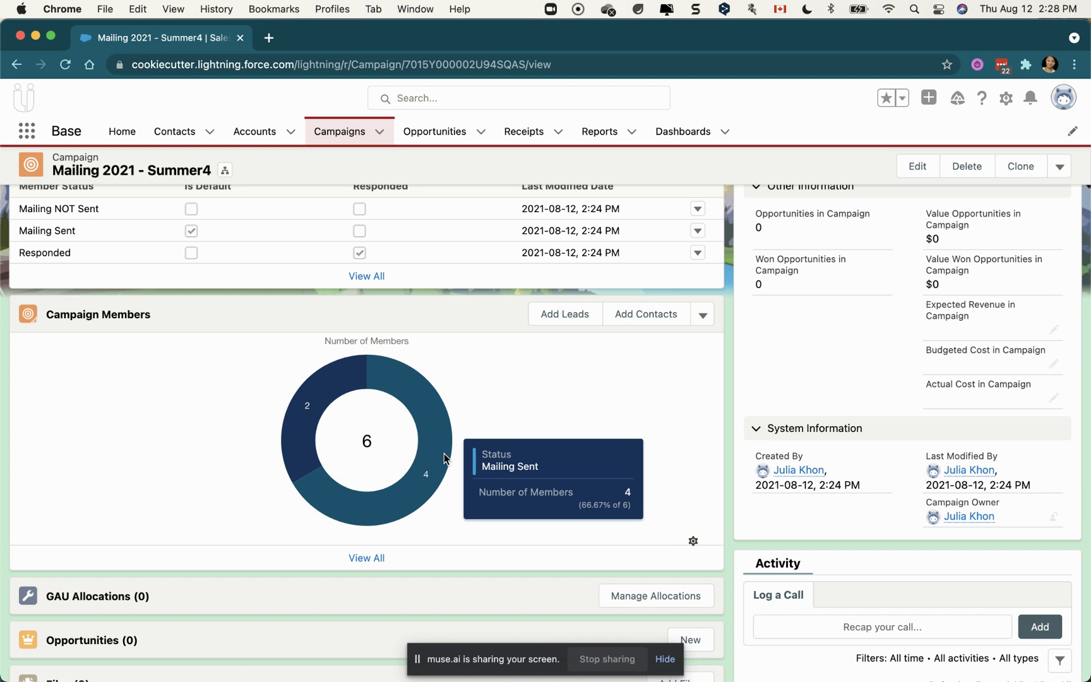
mouse_move(303, 427)
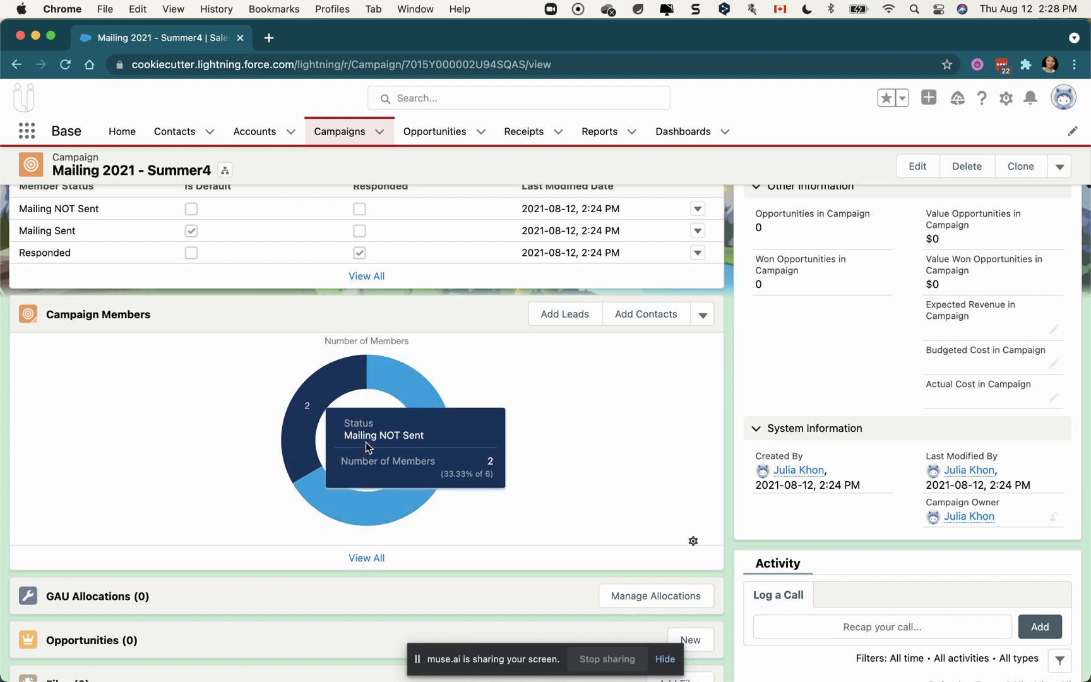
click(365, 558)
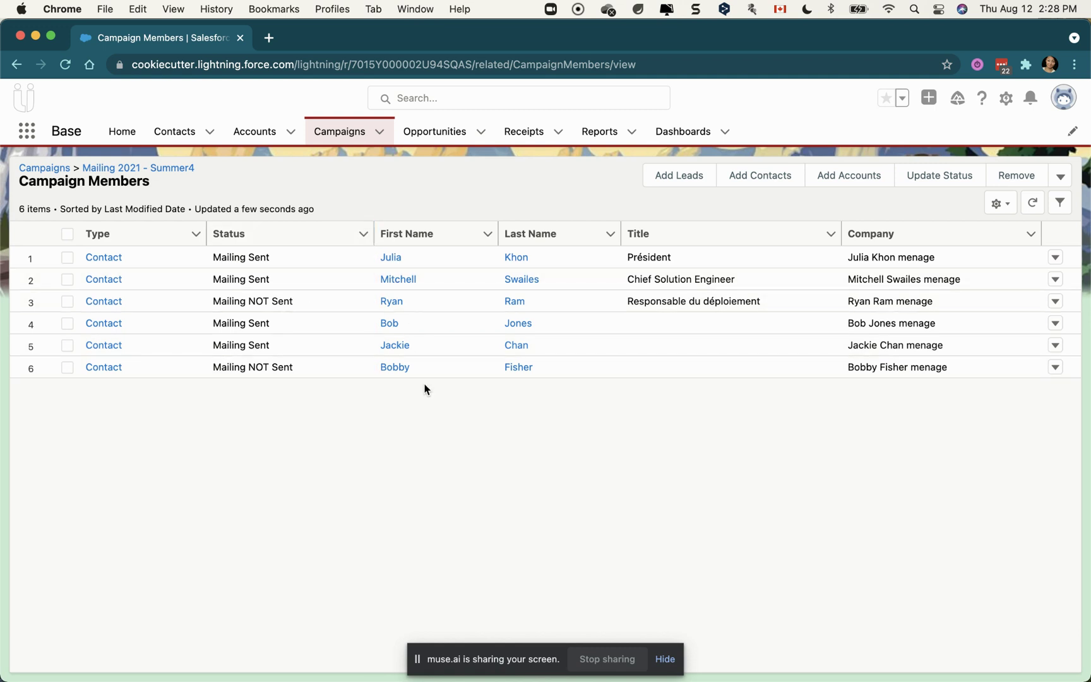
Inspect the first member's contact record, then return to the six-contact Campaign Members list
click(103, 257)
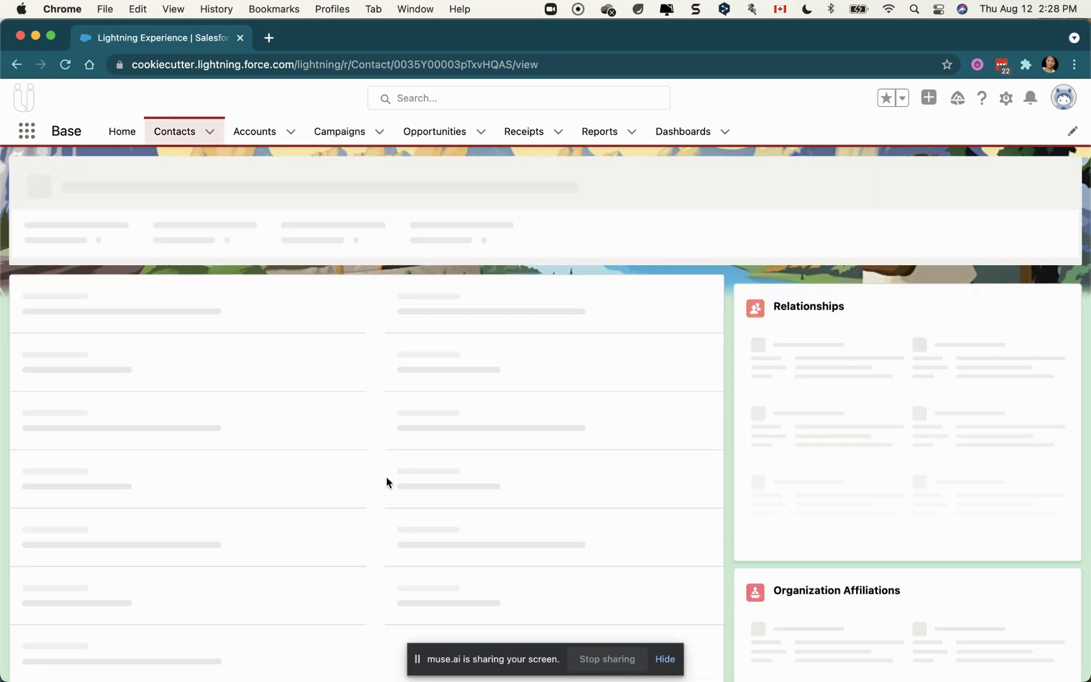
scroll(545, 413, down, 10)
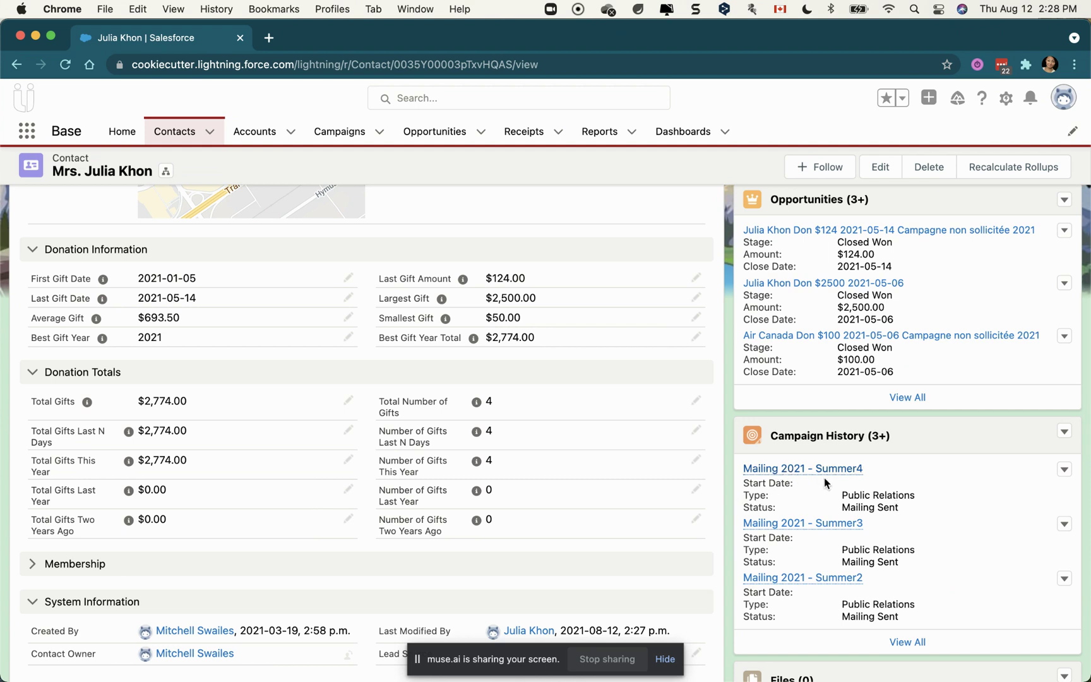
scroll(416, 372, up, 10)
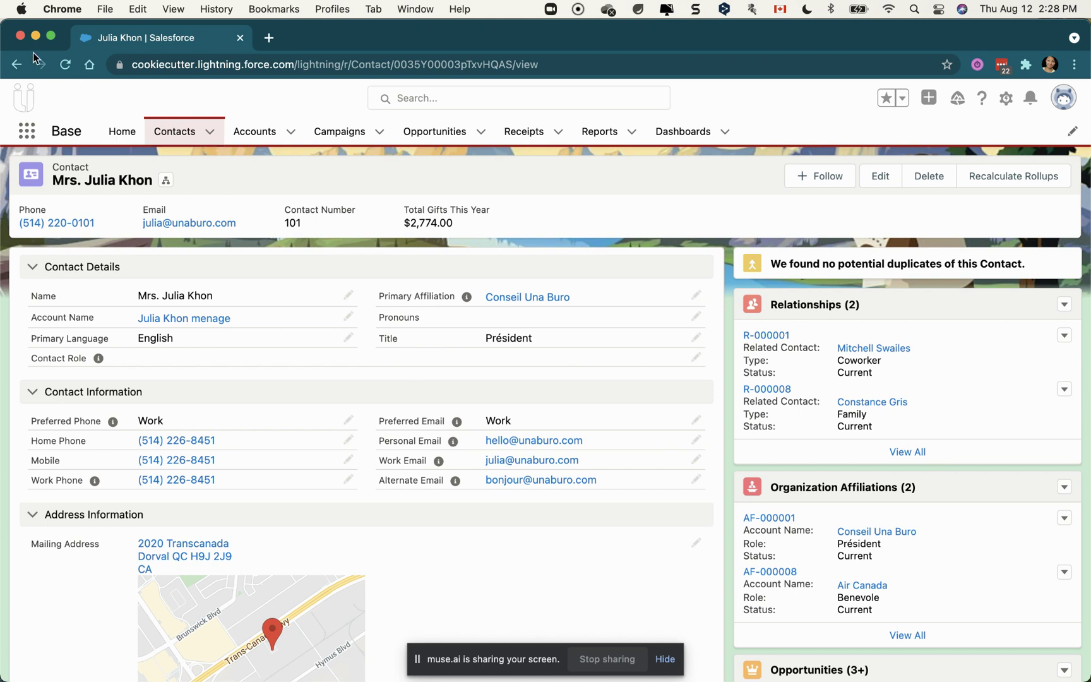
click(16, 64)
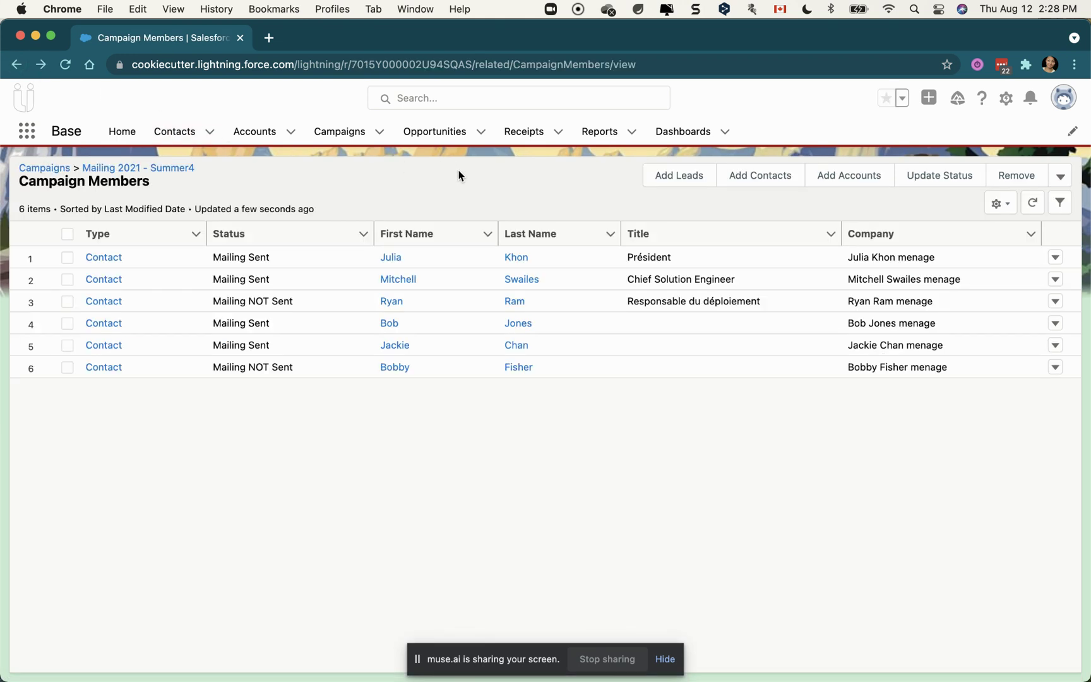